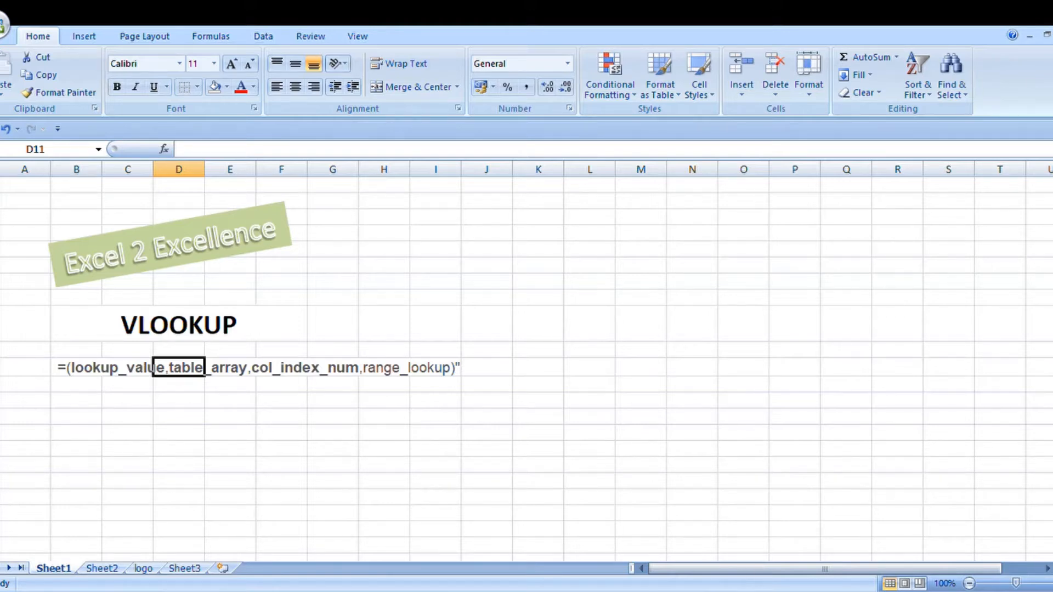
- Switch to Sheet2 and examine the item table with its Item, Qty, Rate and Amount columns
click(105, 569)
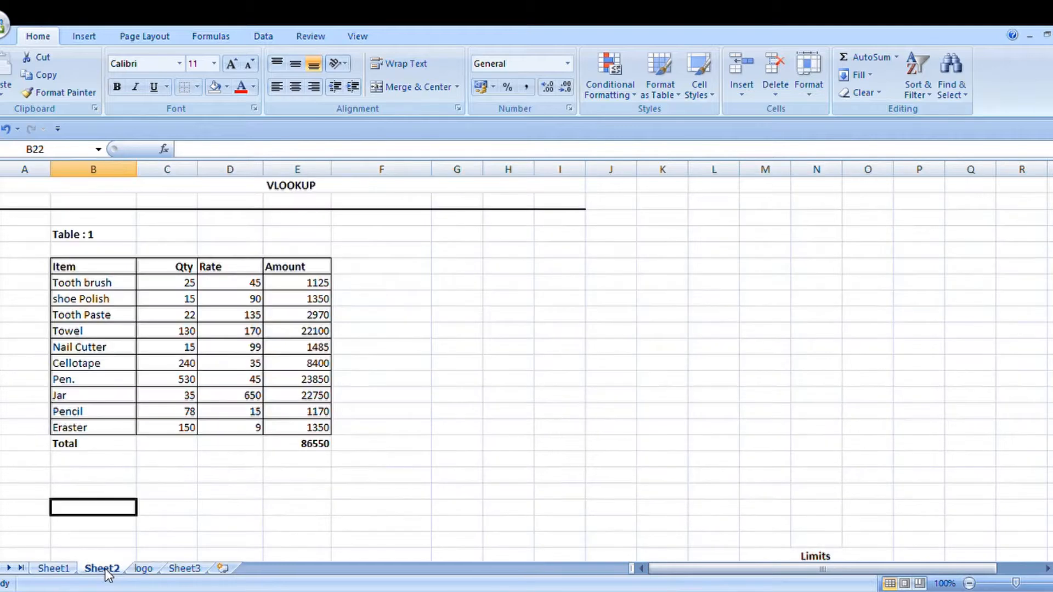
key(Up)
key(Up)
key(Up)
key(Up)
key(Up)
key(Up)
key(Up)
key(Up)
key(Up)
key(Up)
key(Up)
key(Up)
key(Up)
key(Up)
key(Up)
key(Up)
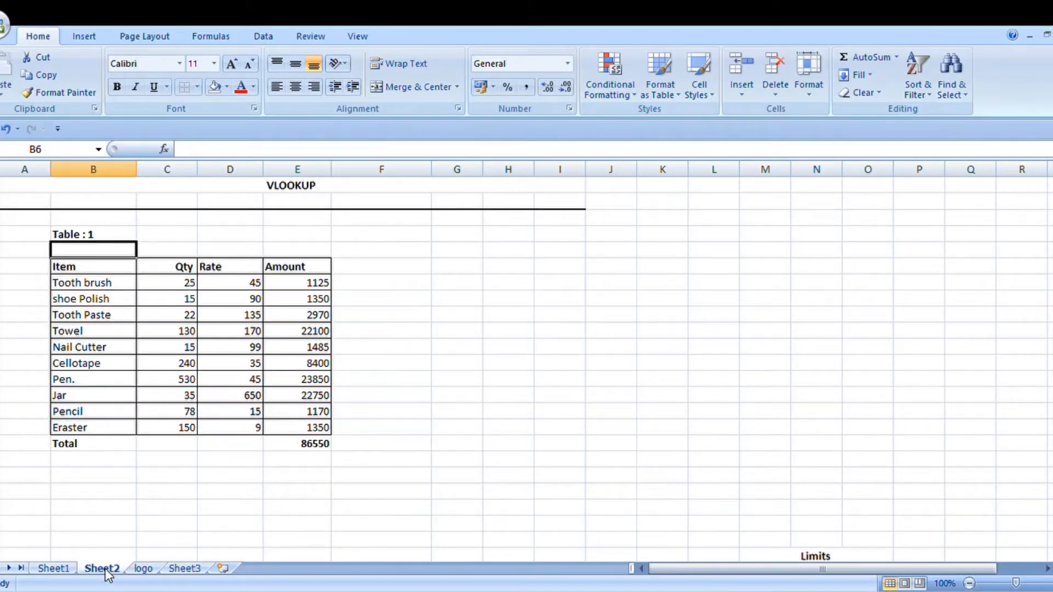
key(Down)
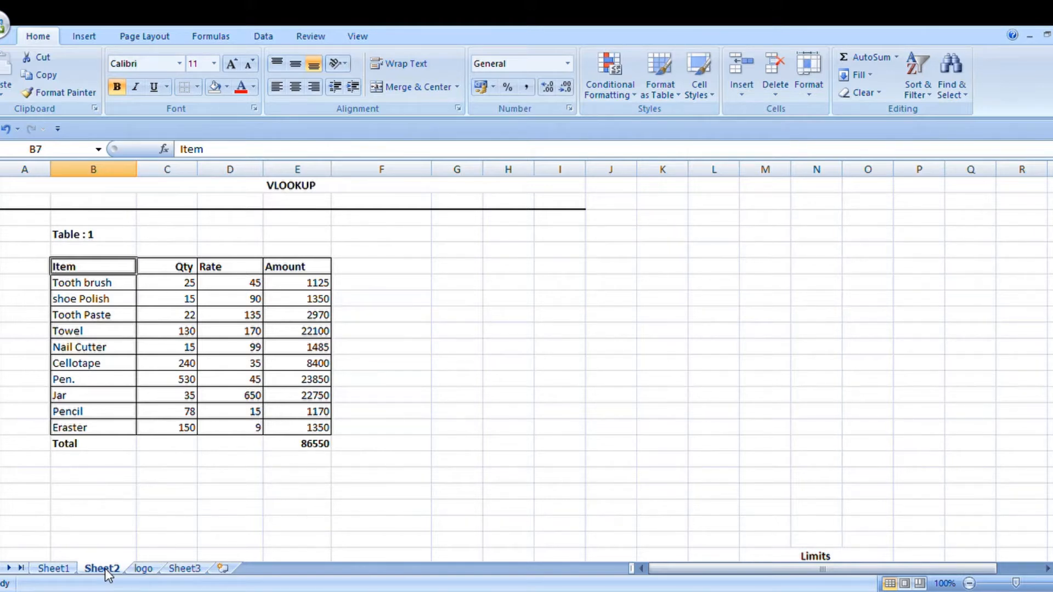
key(Right)
key(Right)
key(Right)
key(Down)
key(Down)
key(Down)
key(Down)
key(Down)
key(Down)
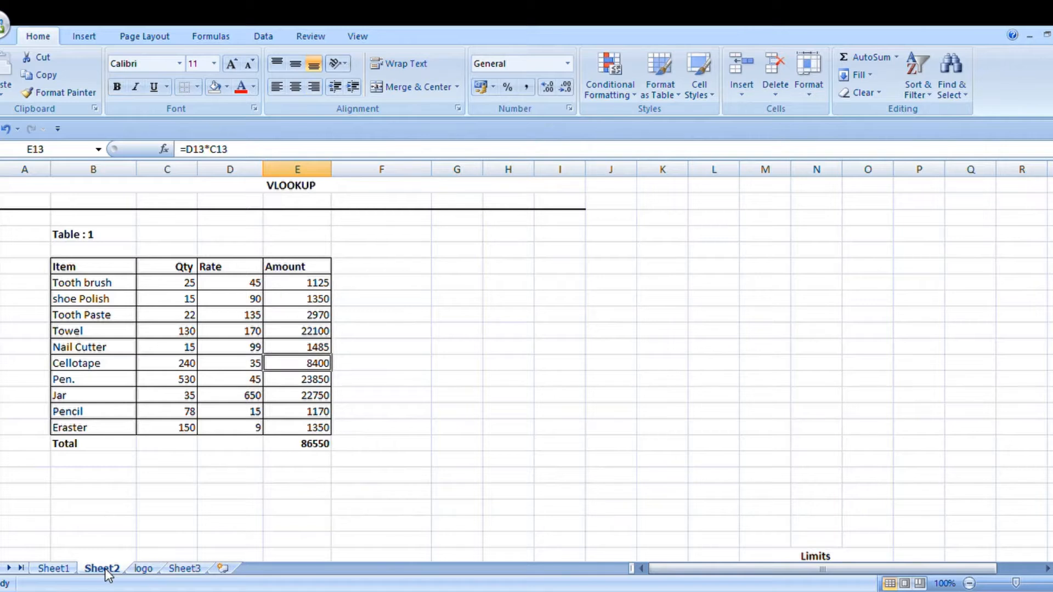
- Enter towel as the lookup item in cell B22 below the table
key(Down)
key(Down)
key(Down)
key(Down)
key(Down)
key(Down)
key(Down)
key(Down)
key(Down)
key(Left)
key(Left)
key(Left)
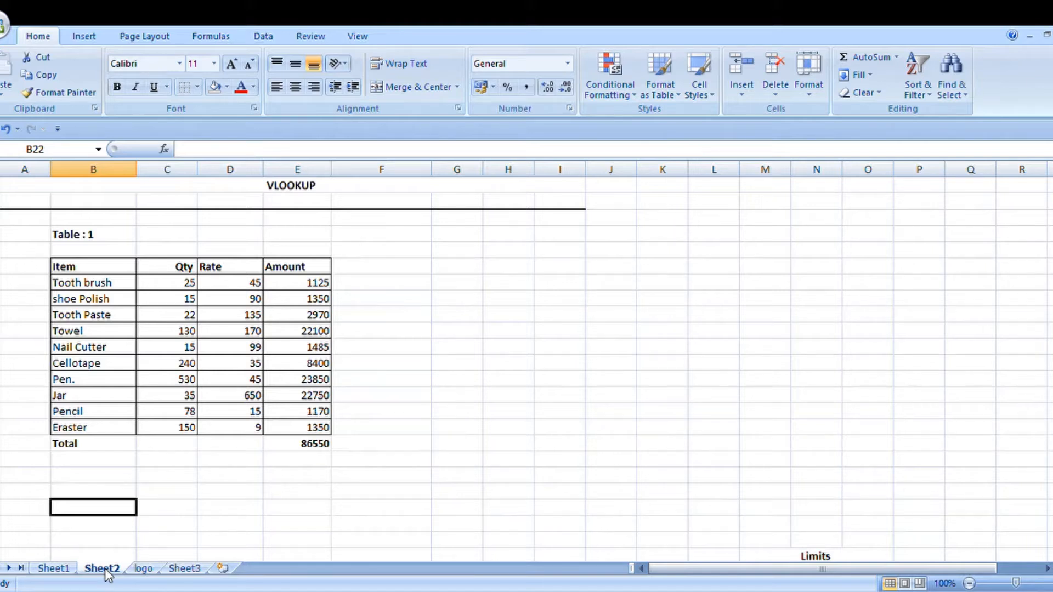
text(ite)
key(BackSpace)
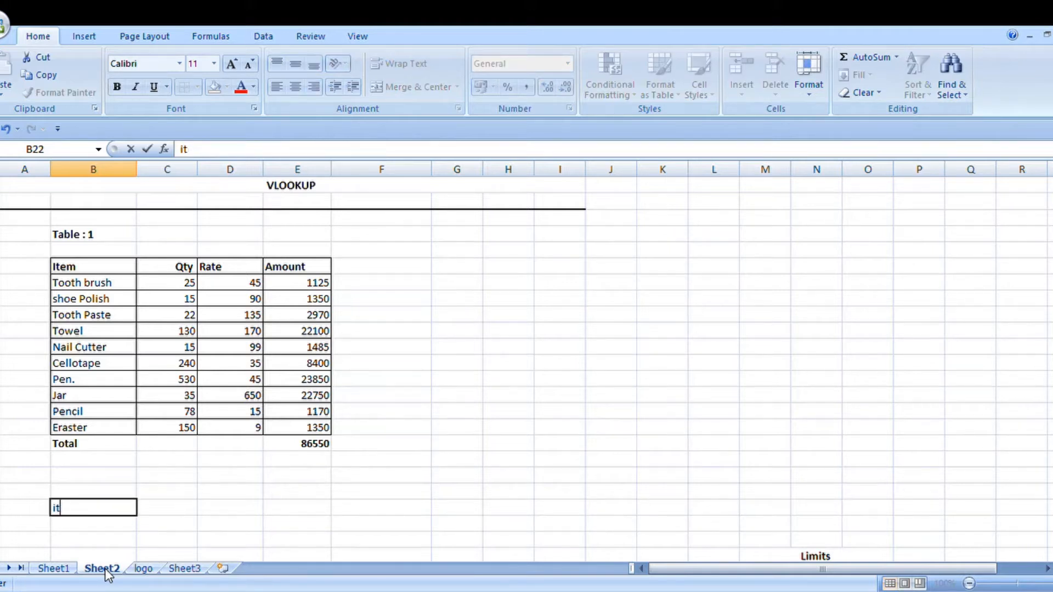
key(BackSpace)
key(BackSpace)
text(towel)
key(Return)
key(Up)
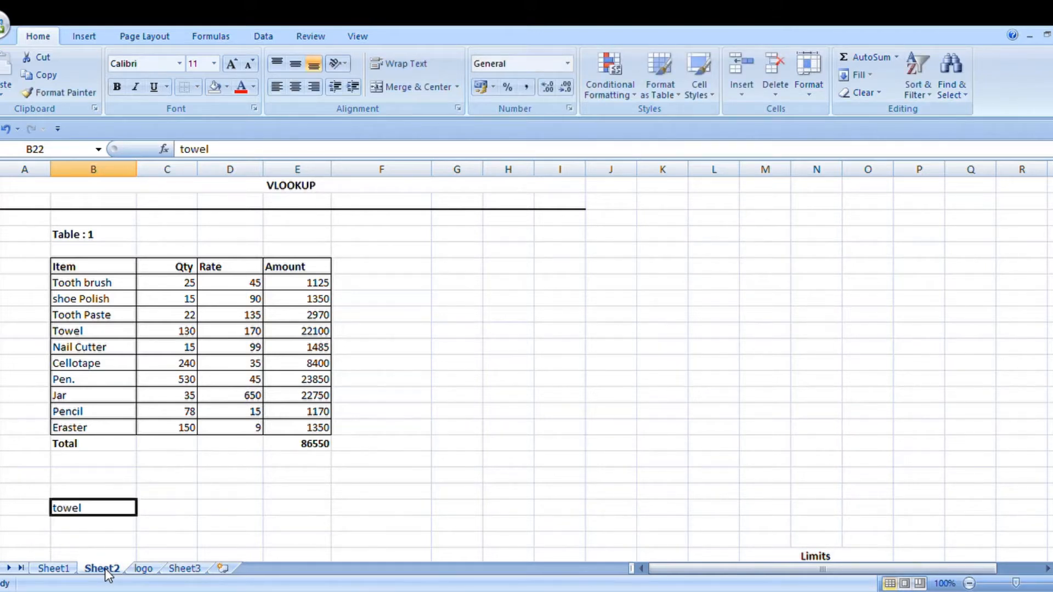
- Add the headings qty in C21 and Rate in D21 for the lookup results
key(Right)
key(Up)
text(qty)
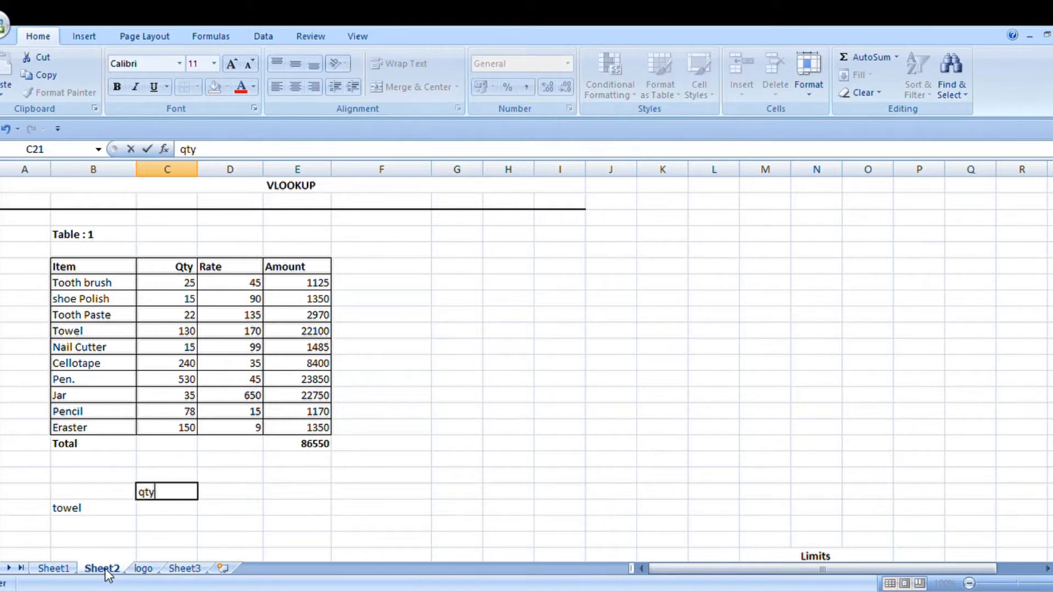
key(Return)
key(Up)
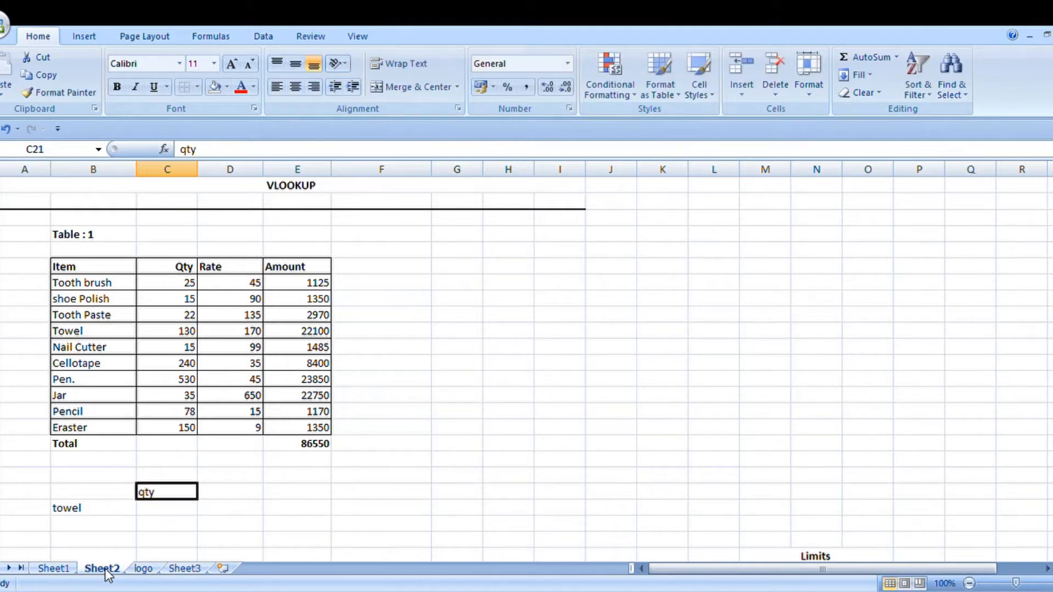
key(Right)
text(Rate)
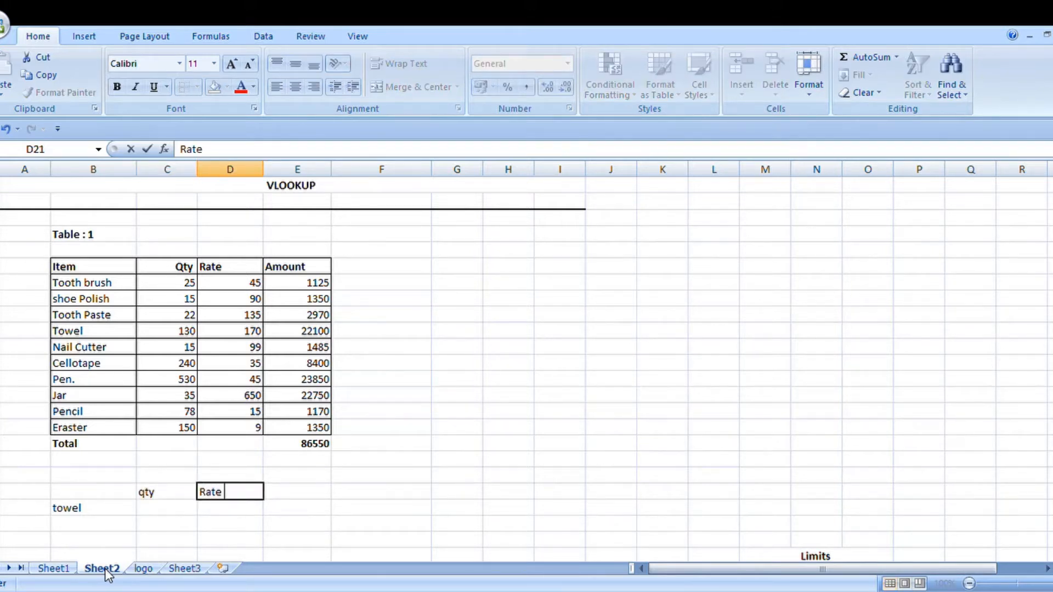
key(Return)
- Begin a VLOOKUP formula in C22 with B22 as the lookup value
key(Left)
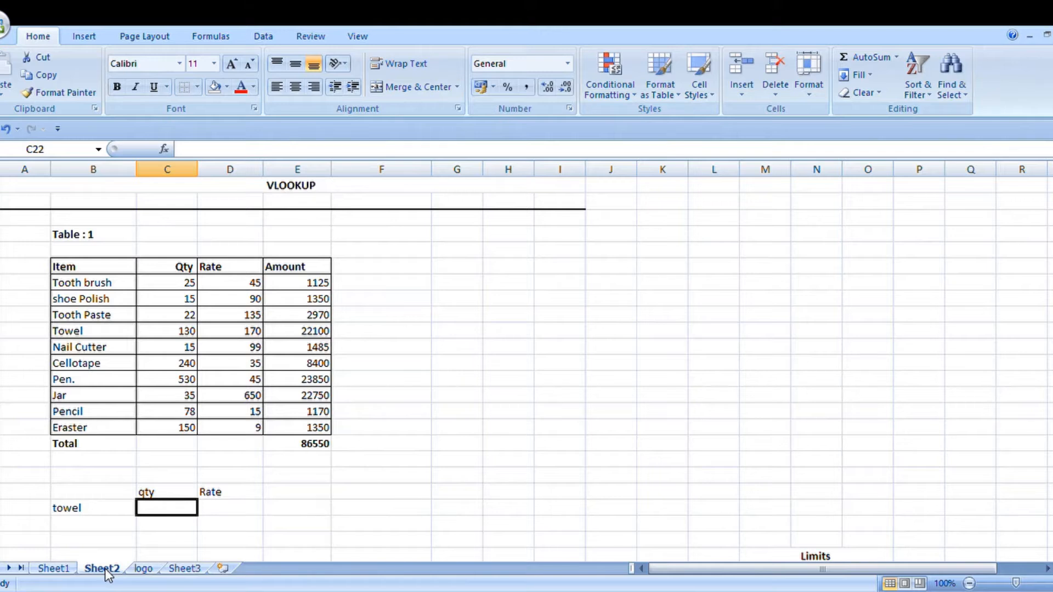
text(=)
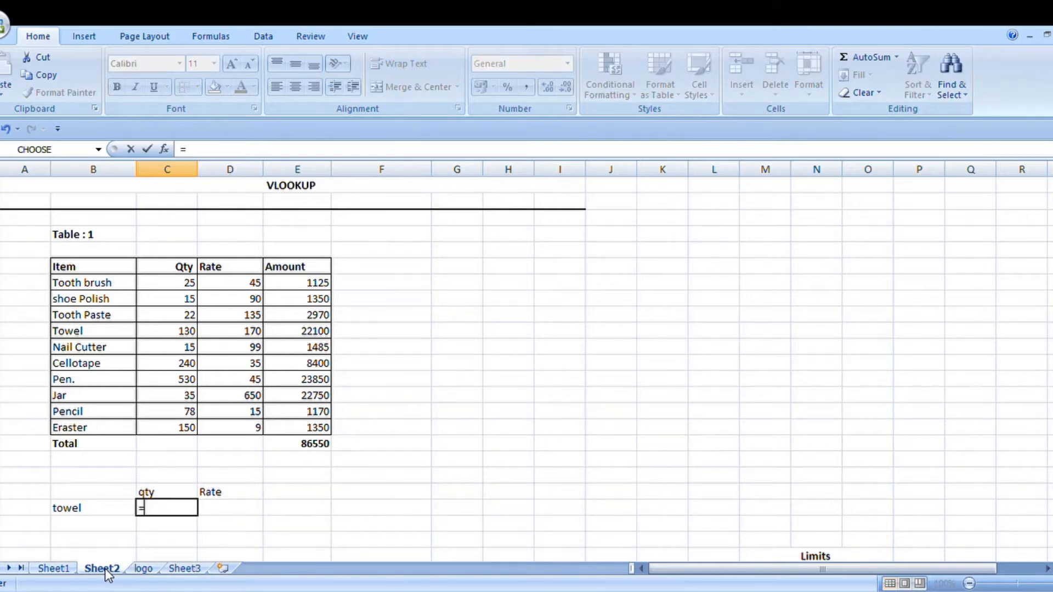
text(vl)
key(Tab)
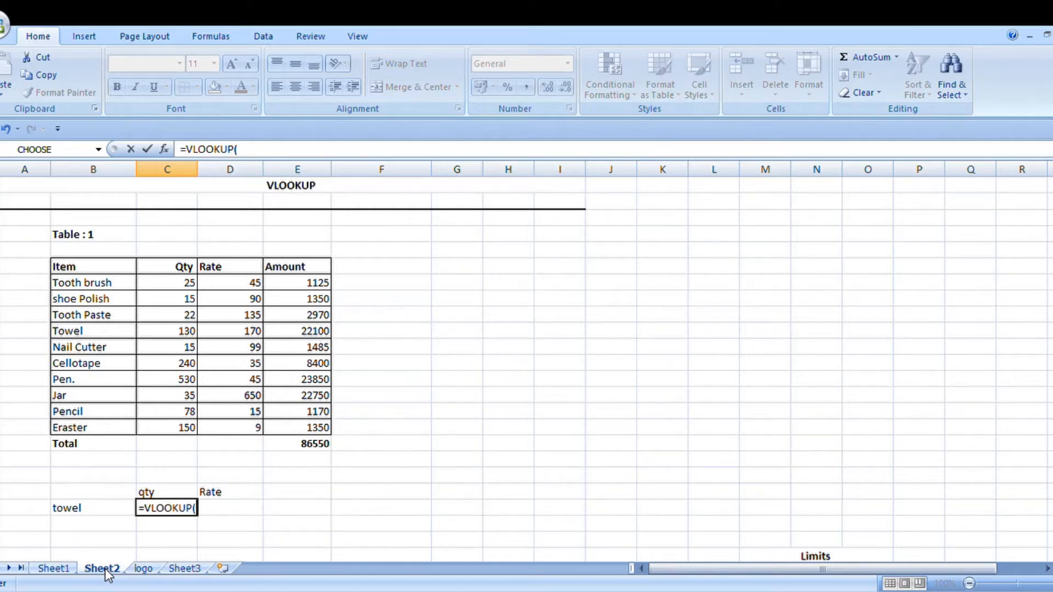
key(Left)
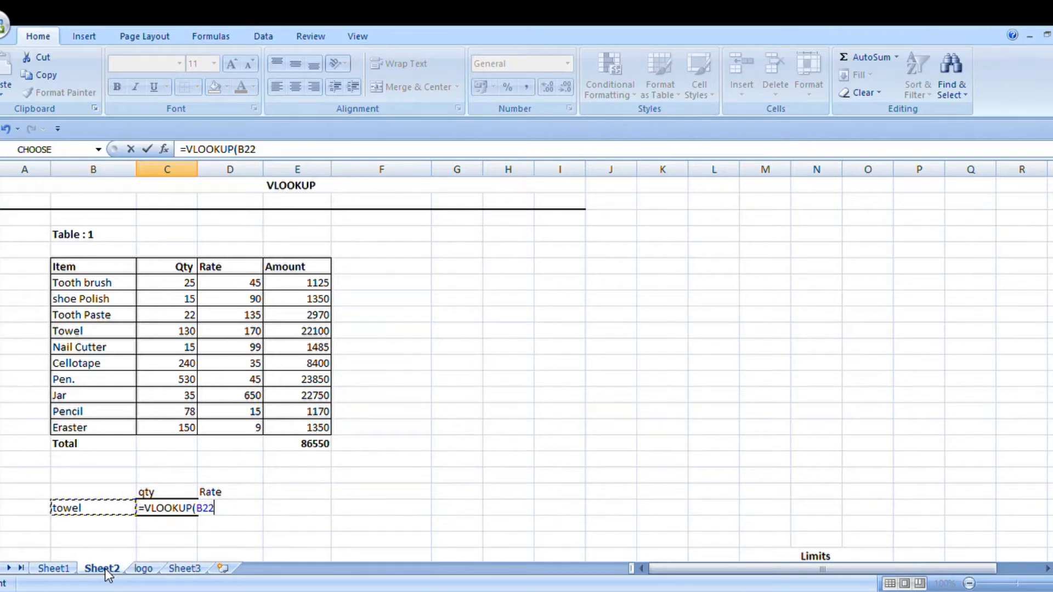
text(,)
- Set the item table B7:E17, including its header row, as the quantity formula's table array
click(72, 271)
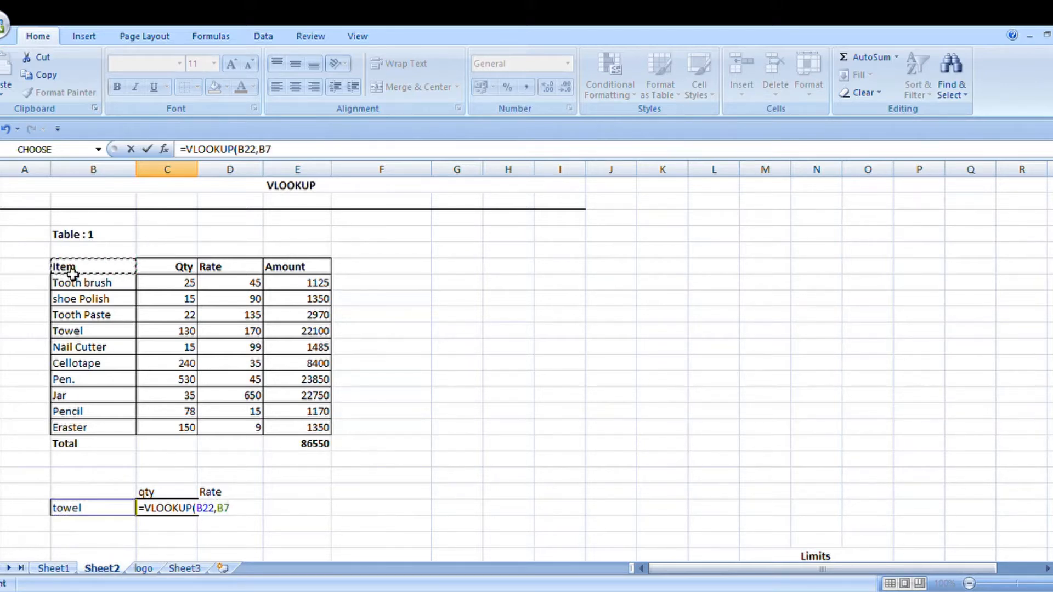
key(shift+Right)
key(shift+Right)
key(shift+Right)
key(shift+Down)
key(shift+Down)
key(shift+Down)
key(shift+Down)
key(shift+Down)
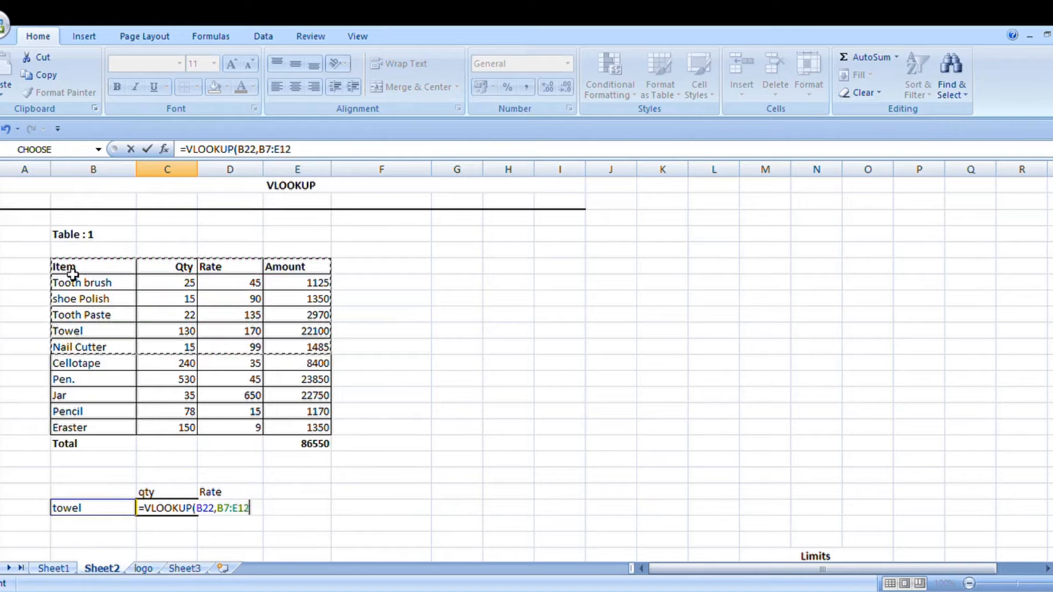
key(shift+Down)
key(shift+Down)
key(shift+Down)
key(shift+Down)
key(shift+Down)
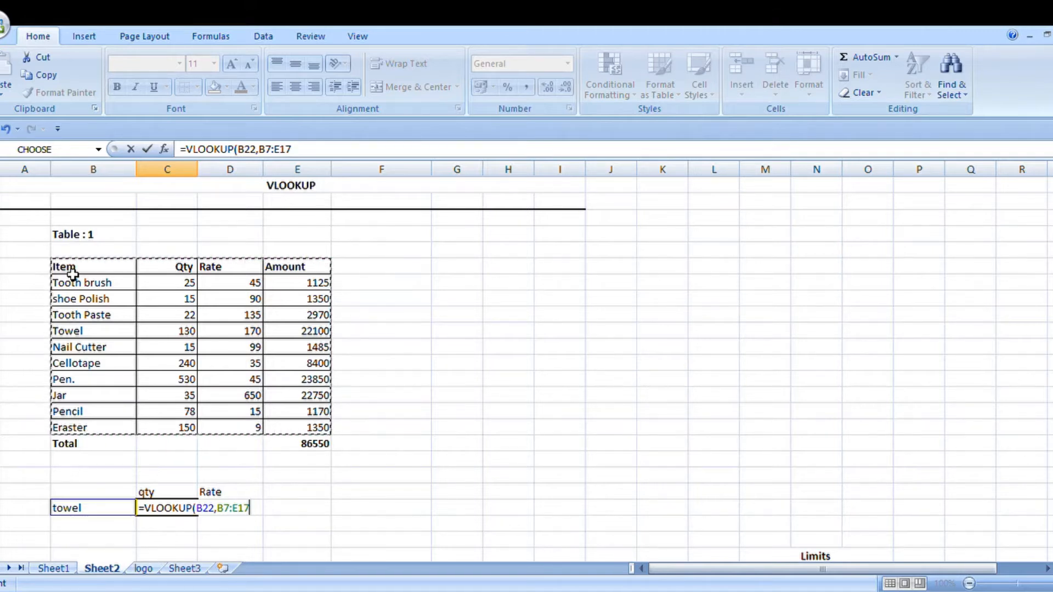
- Complete the quantity lookup with column index 2 and FALSE for an exact match
text(,)
text(2,)
text(FALSE)
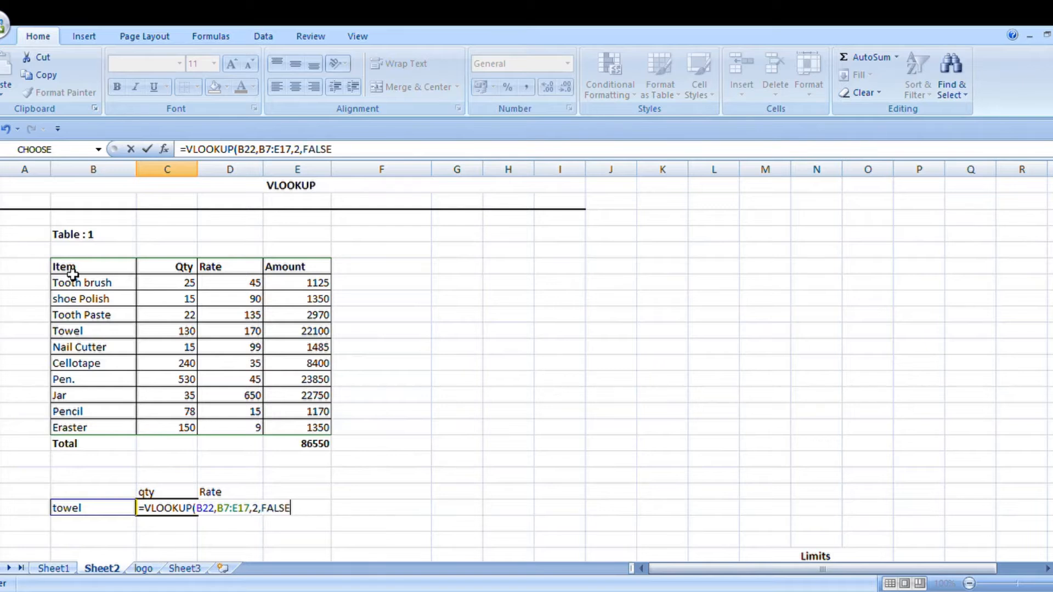
text())
key(Return)
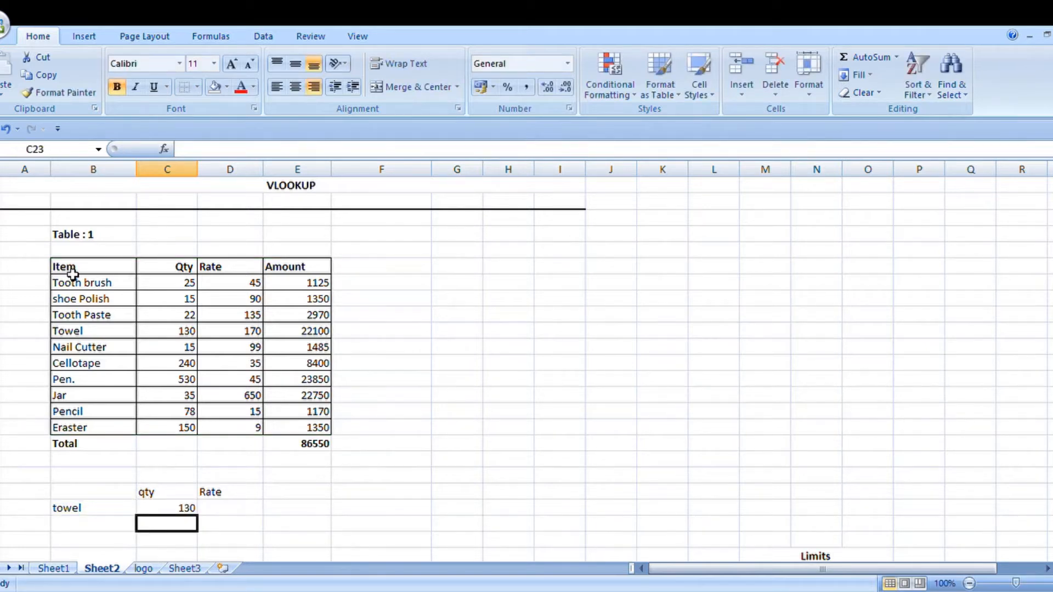
- Begin a VLOOKUP formula in D22 for the rate, using B22 as the lookup value
key(Up)
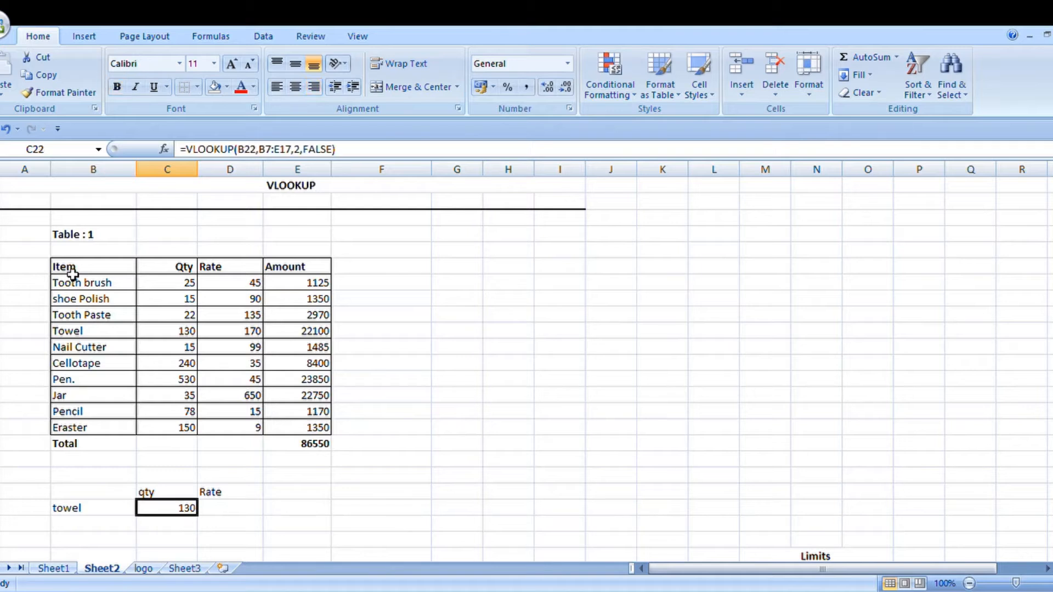
key(Right)
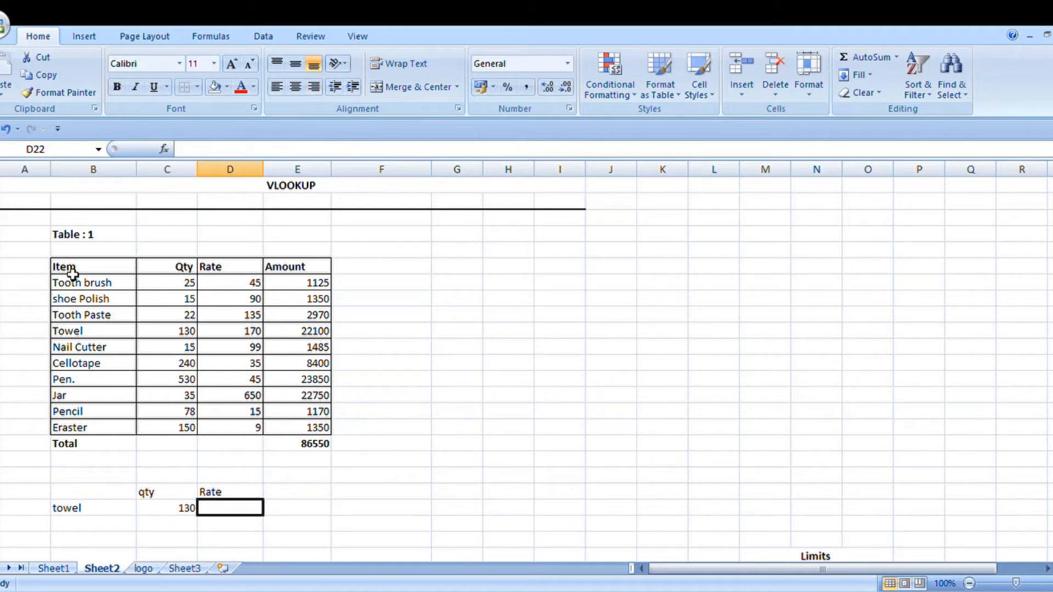
text(=vl)
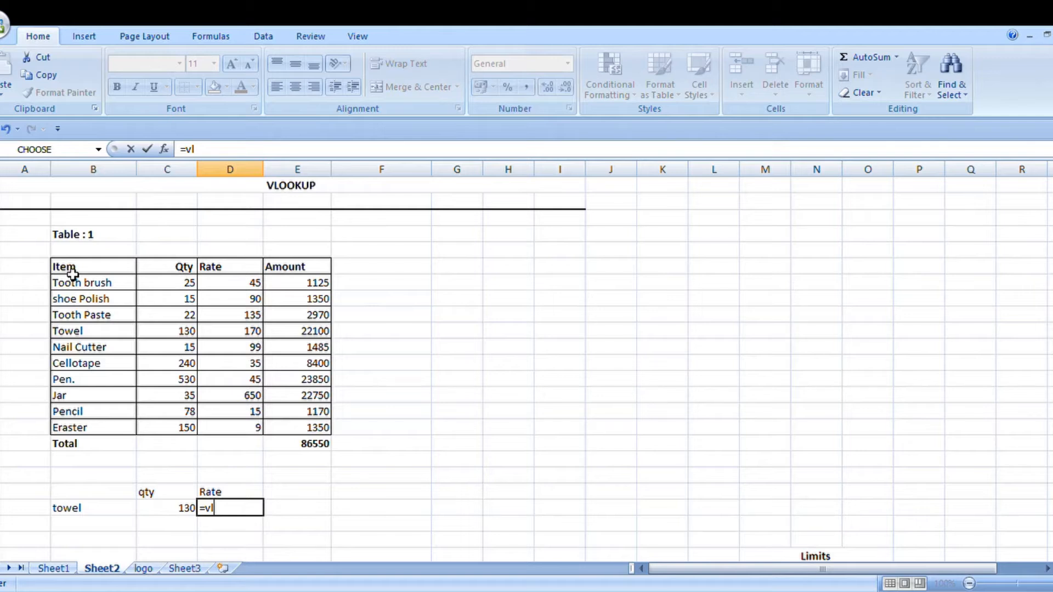
key(Tab)
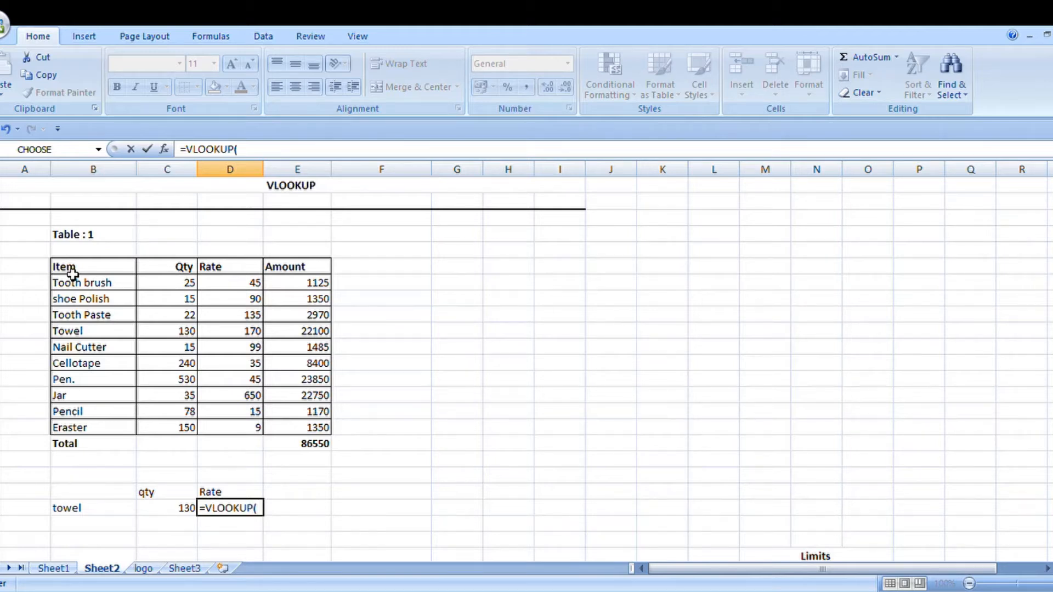
key(Left)
key(Left)
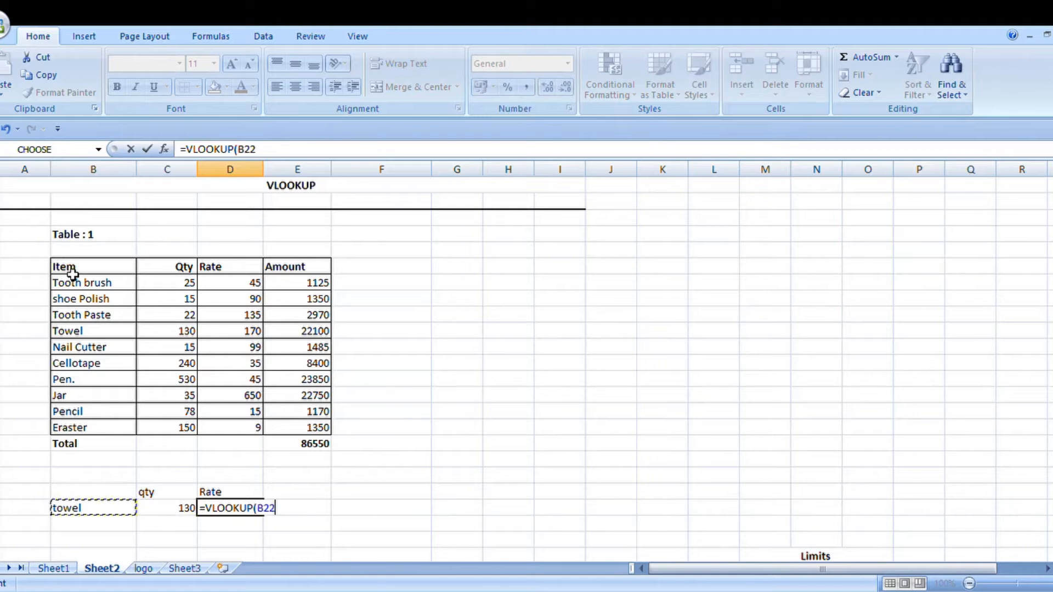
text(,)
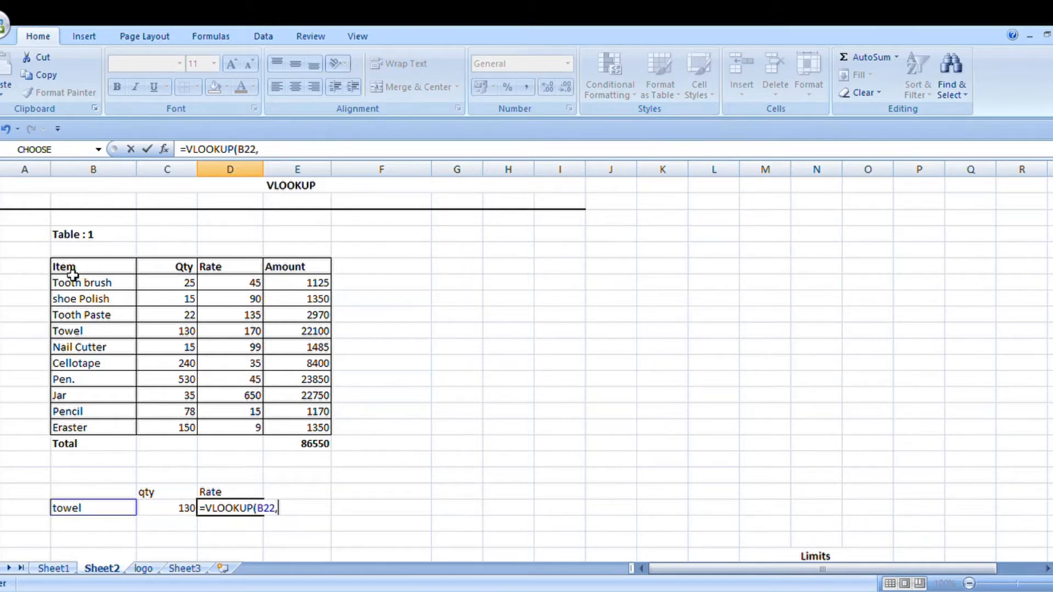
- Complete the rate lookup with table array B7:E17, column index 3 and FALSE for an exact match
click(73, 273)
key(shift+Right)
key(shift+Right)
key(shift+Right)
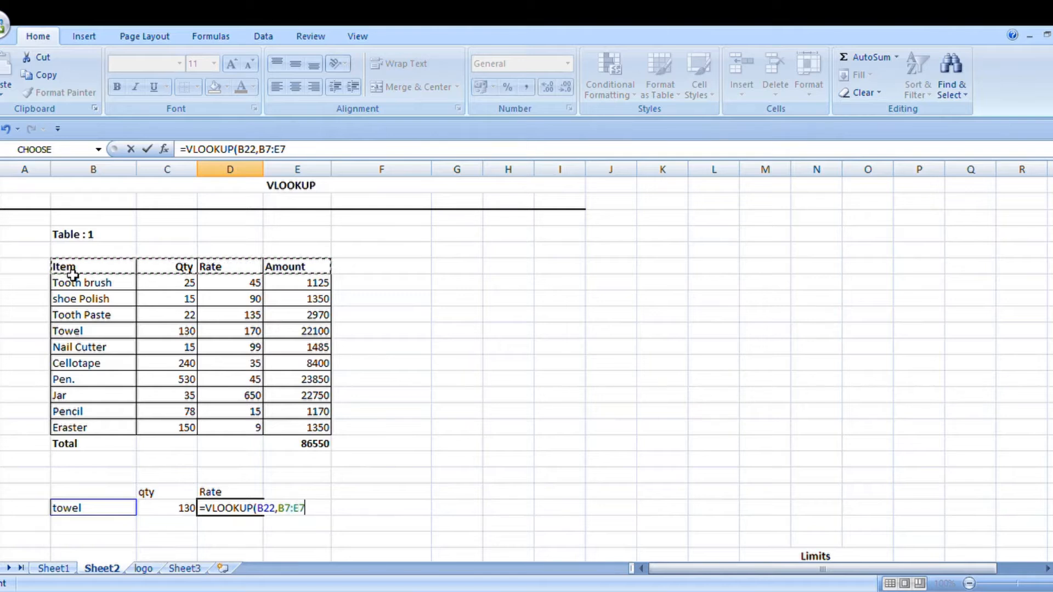
key(ctrl+shift+Down)
key(shift+Up)
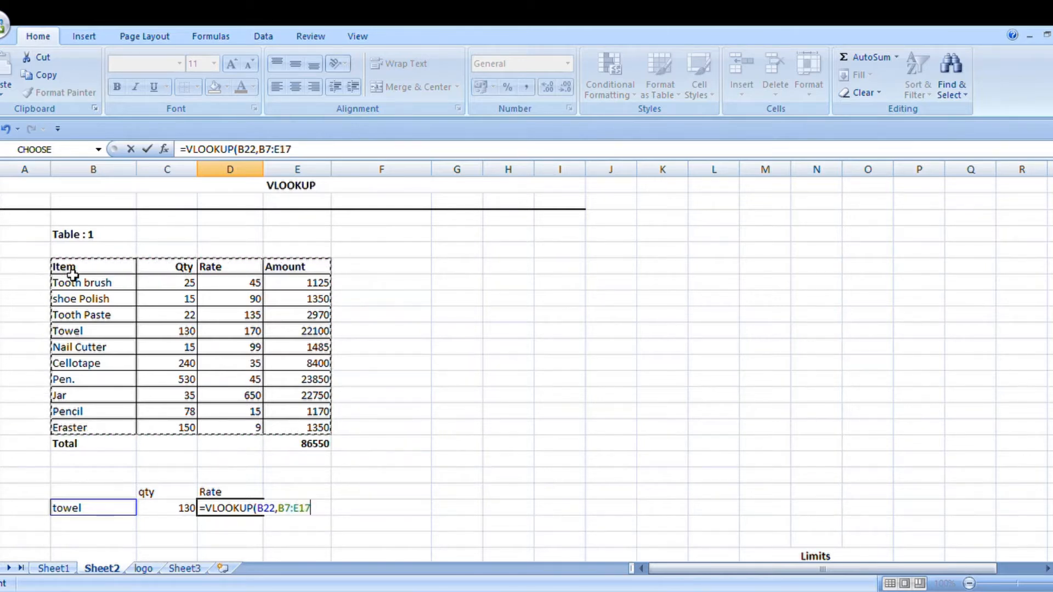
text(,3,FALSE)
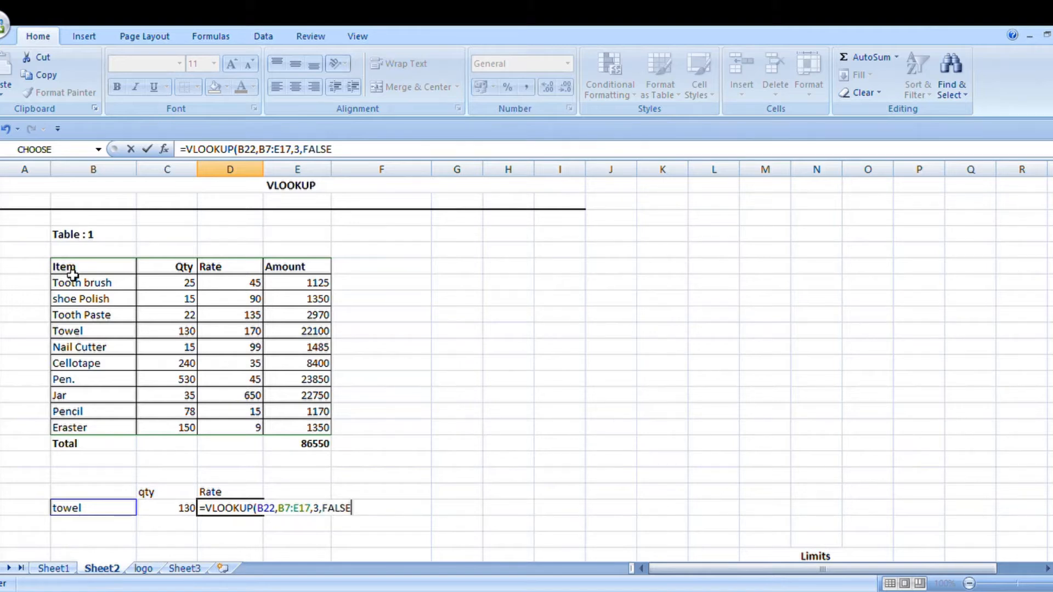
text())
key(Return)
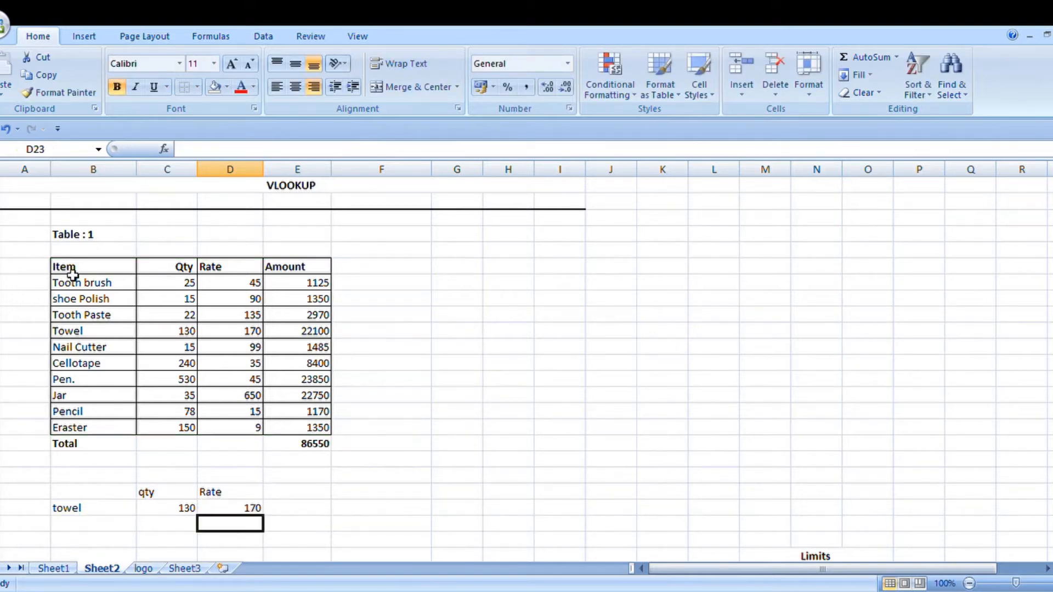
- Replace the lookup item in B22 with pen
key(Up)
key(Left)
key(Left)
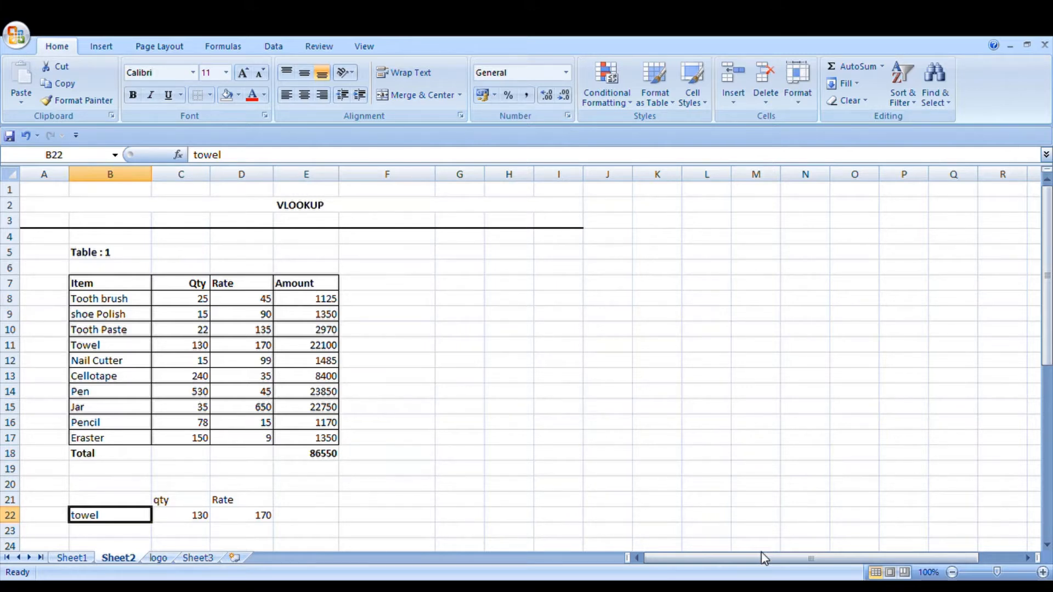
text(pen)
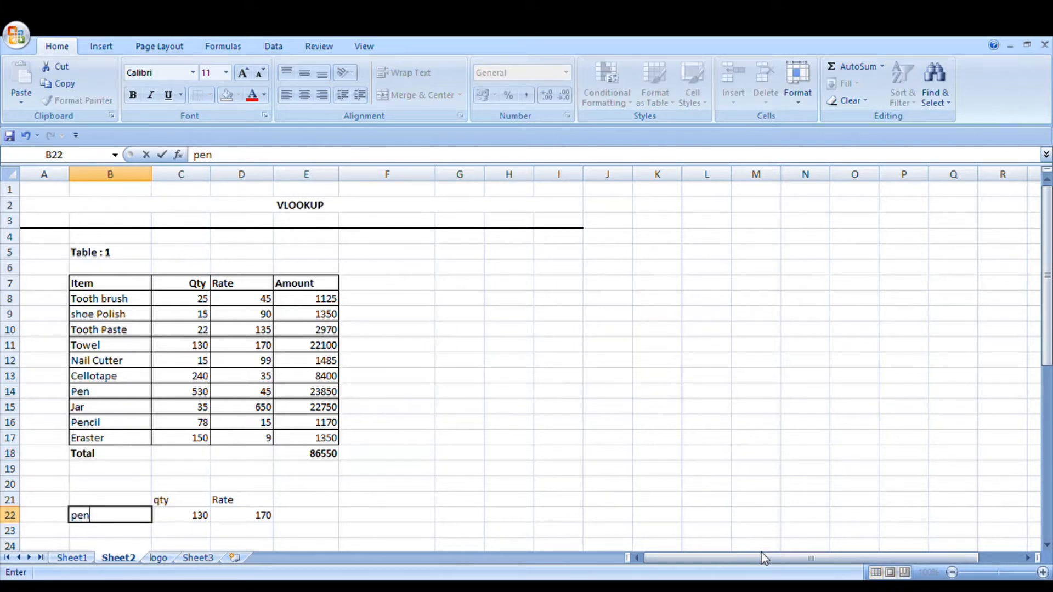
key(Return)
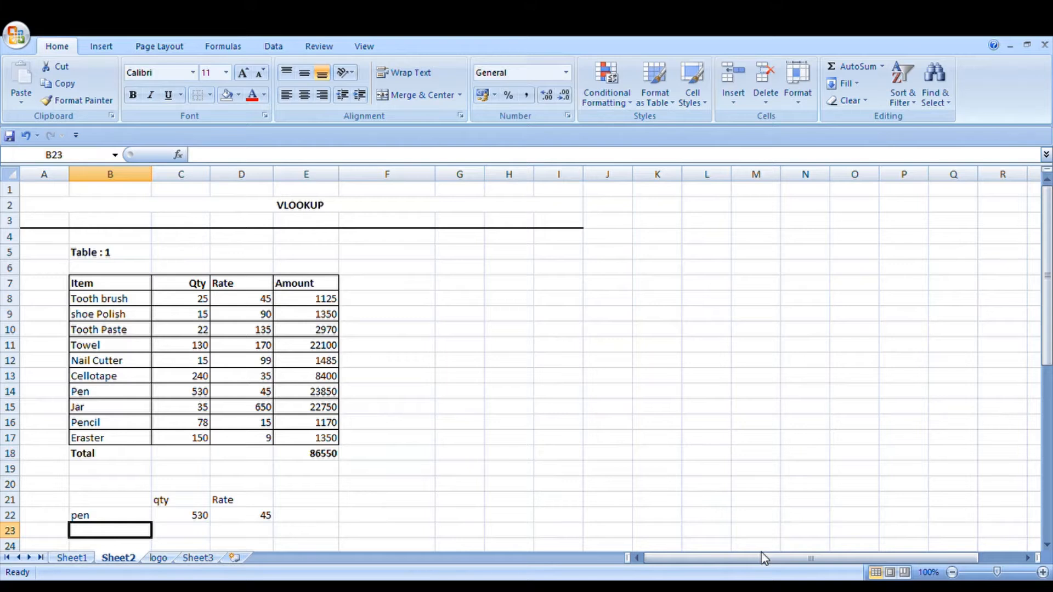
- Apply all borders to the lookup result block B21:D22
key(Up)
key(Up)
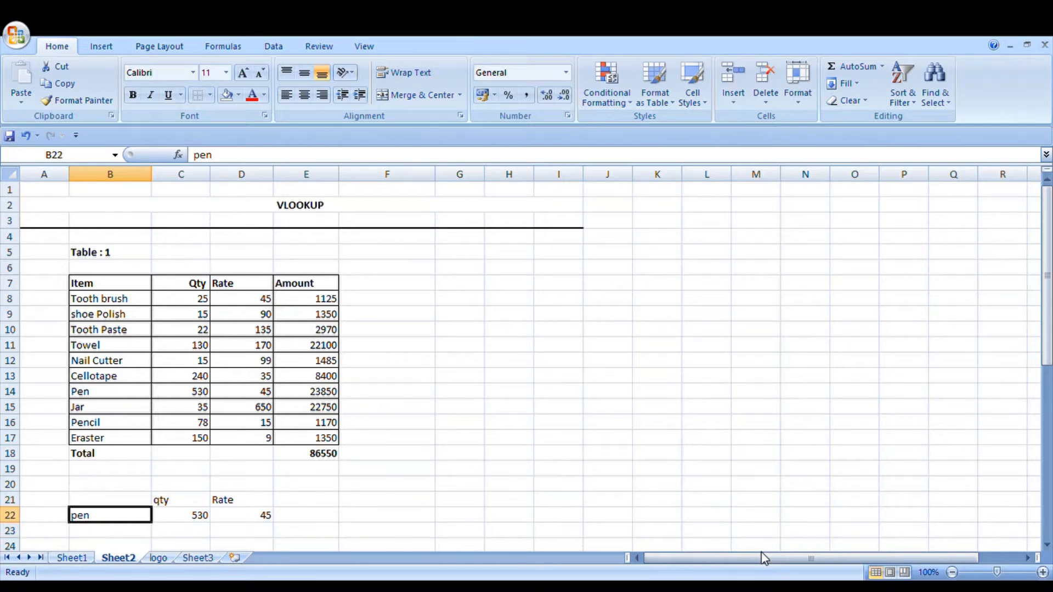
key(Right)
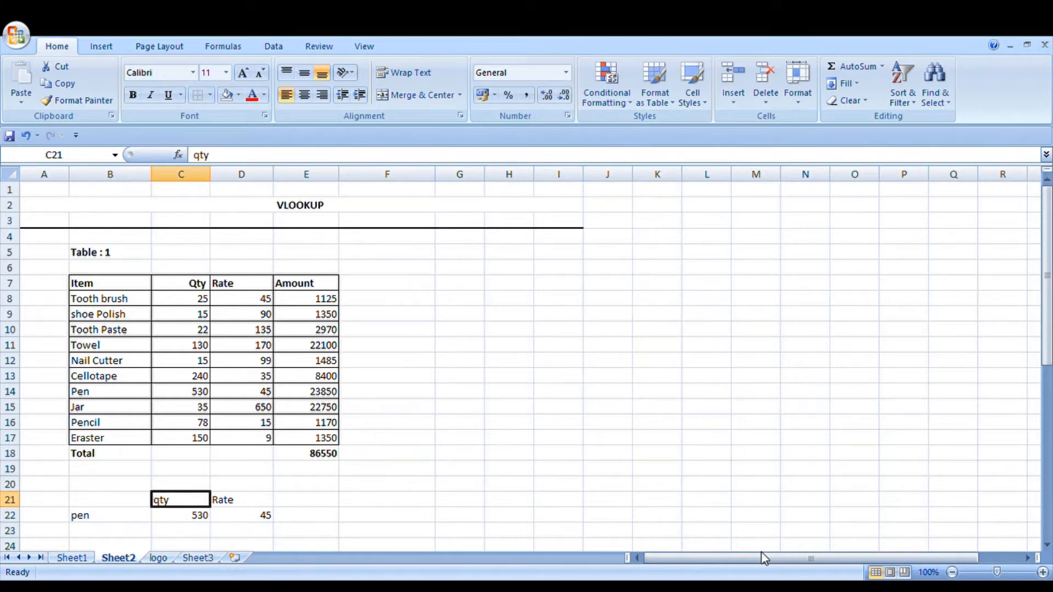
key(Left)
key(Right)
key(shift+Right)
key(shift+Right)
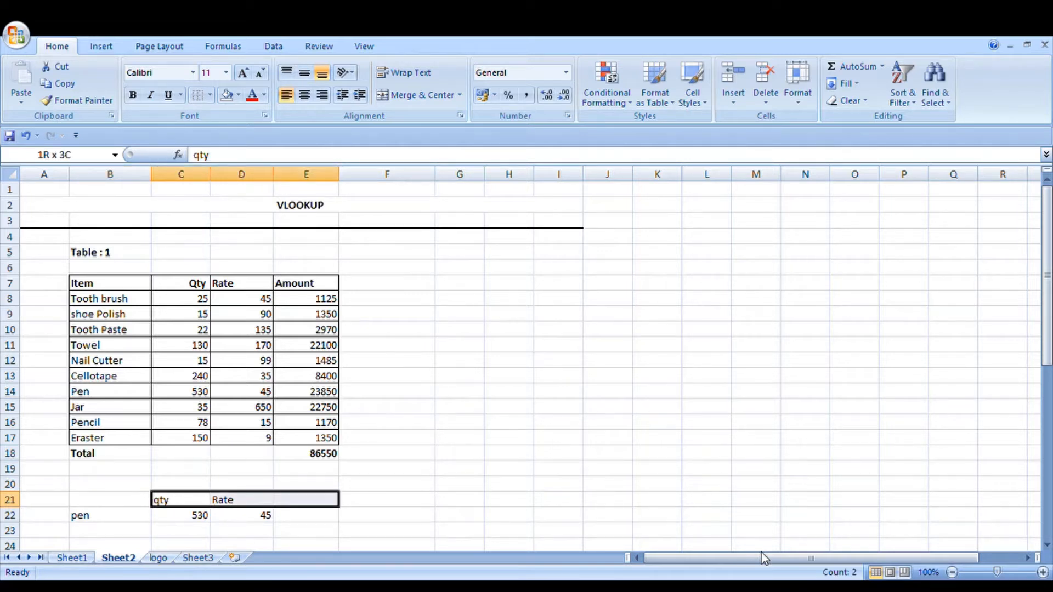
key(Left)
key(shift+Right)
key(shift+Right)
key(shift+Down)
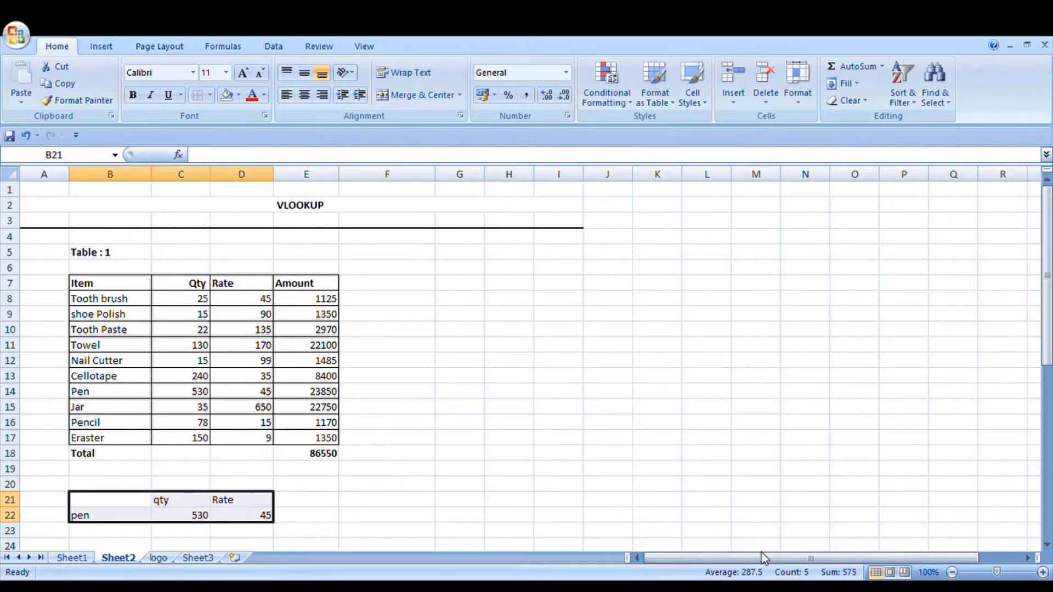
key(alt+h)
key(b)
key(a)
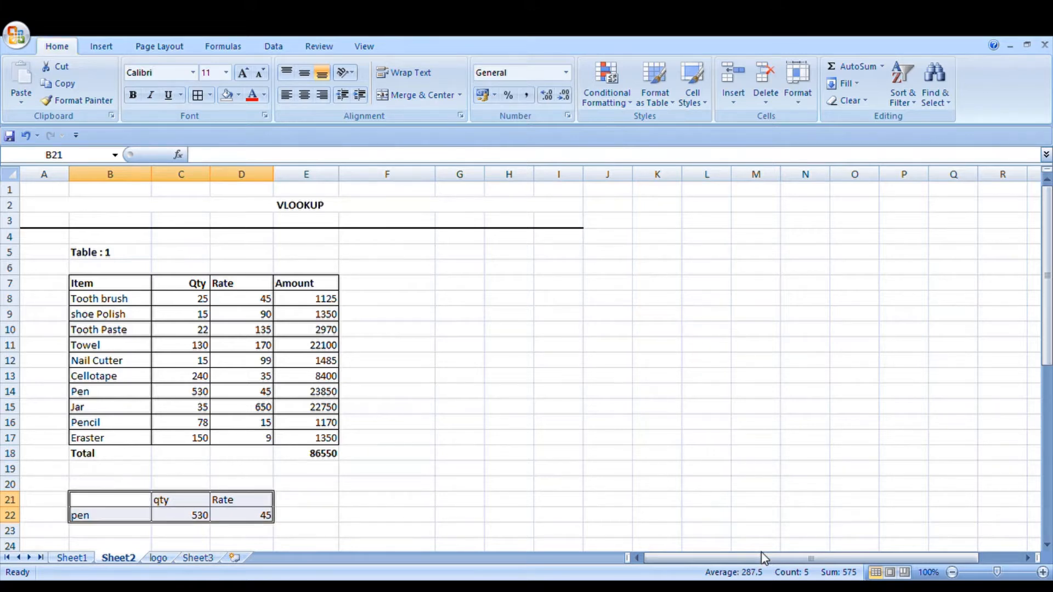
- Make the qty and Rate headers in C21:D21 bold and right-aligned
key(Down)
key(Right)
key(Up)
key(shift+Right)
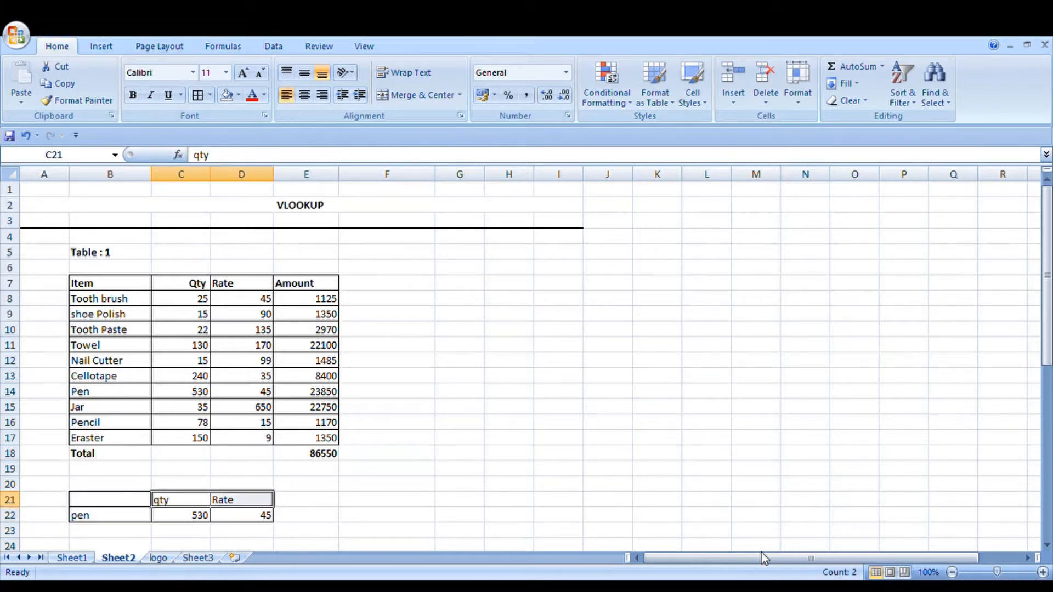
key(ctrl+b)
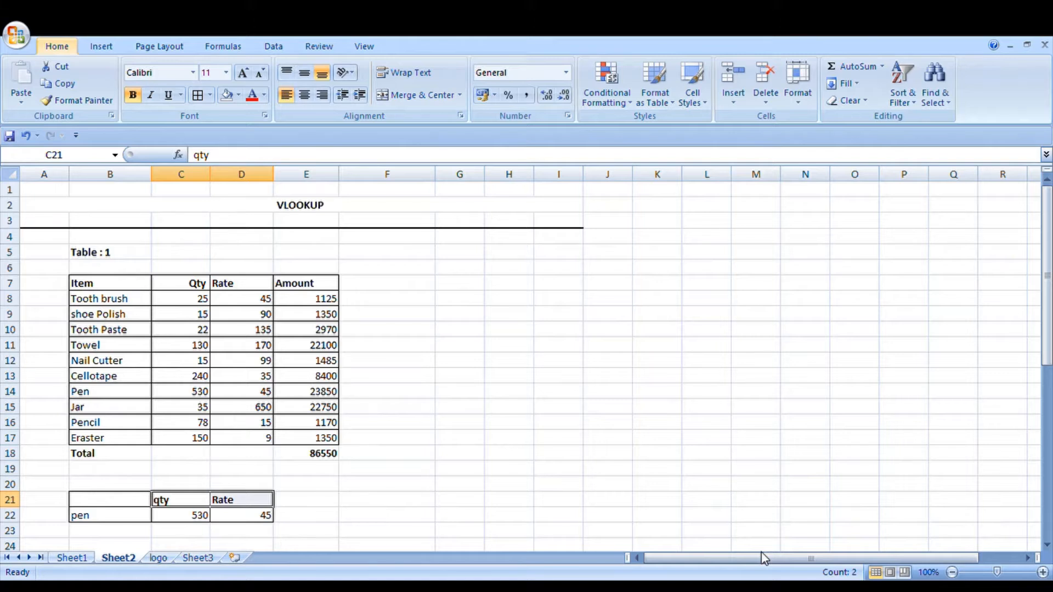
key(alt+h)
key(a)
key(r)
- Make the lookup item in B22 bold
key(Down)
key(Left)
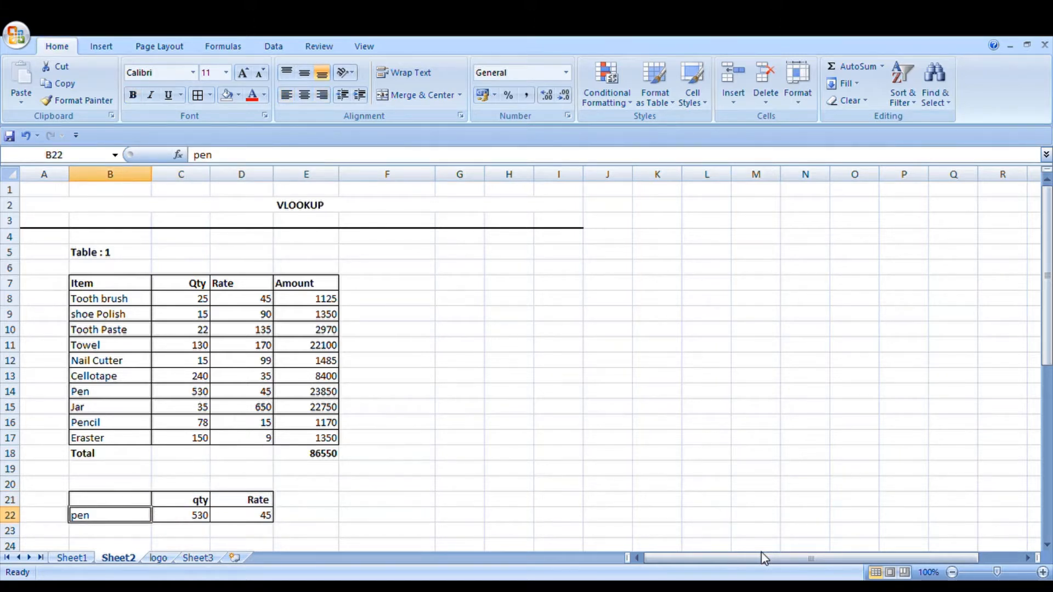
key(ctrl+b)
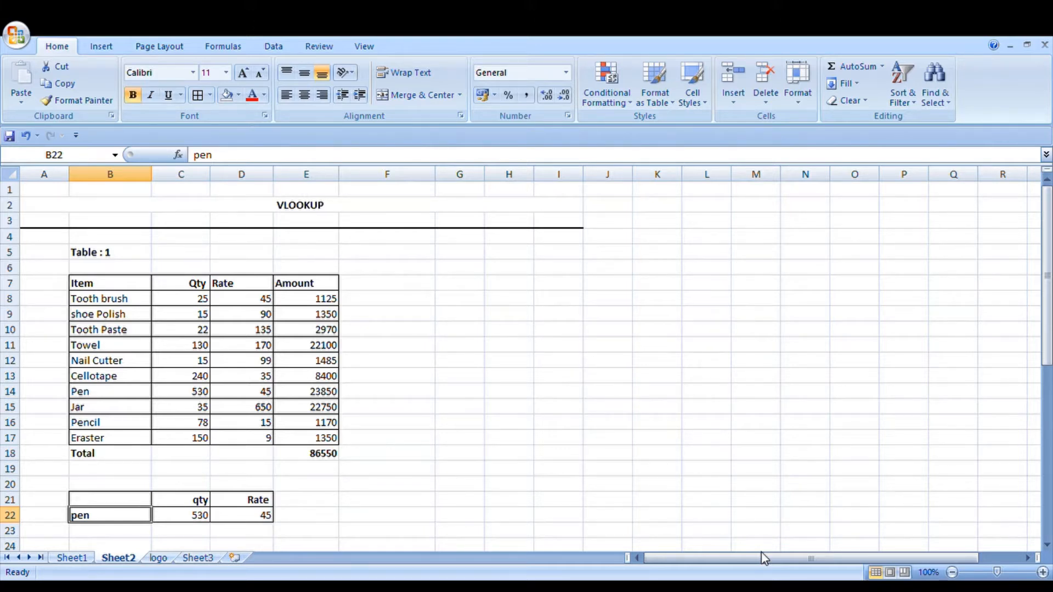
key(Up)
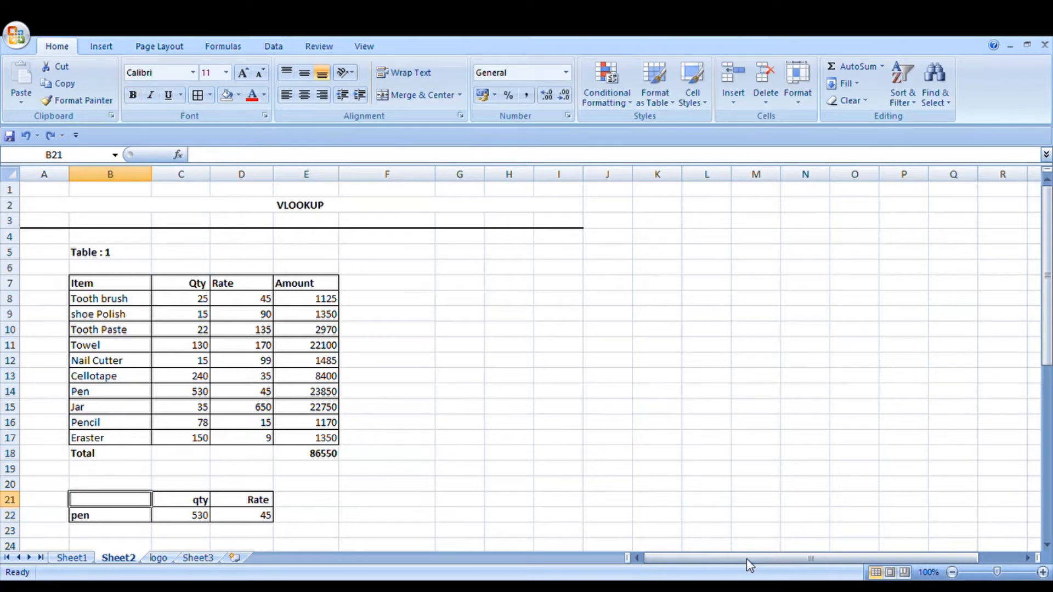
- Re-enter the lookup item in B22 in capitals as PEN to test case sensitivity
key(Down)
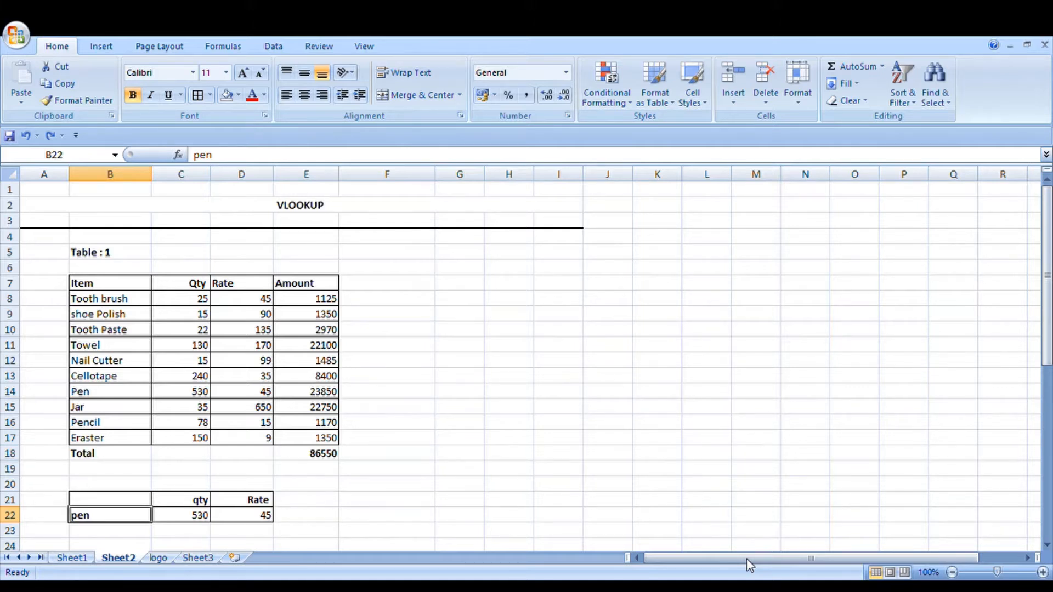
text(PE)
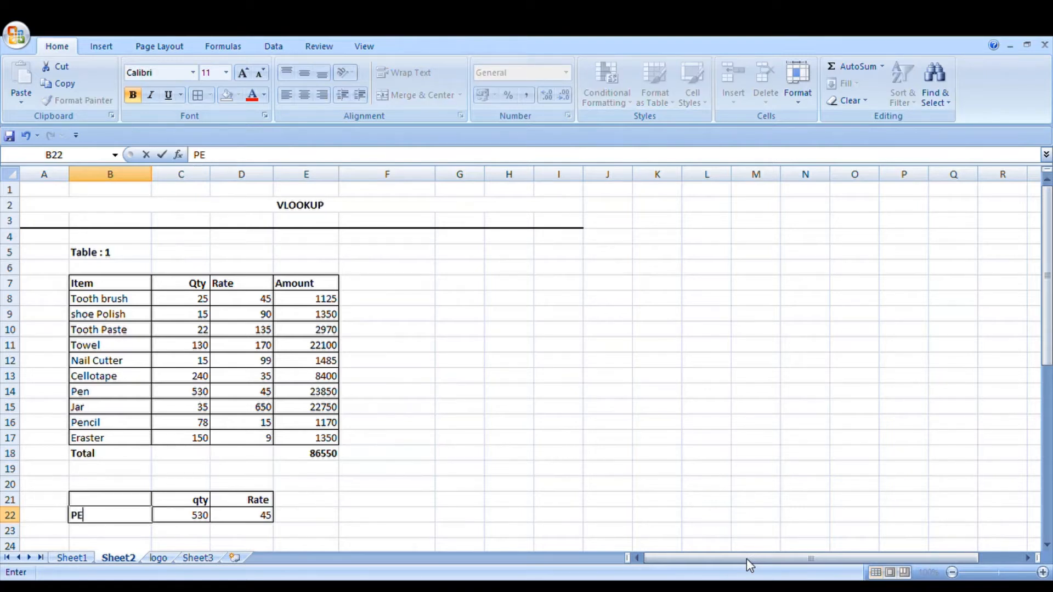
text(N)
key(Return)
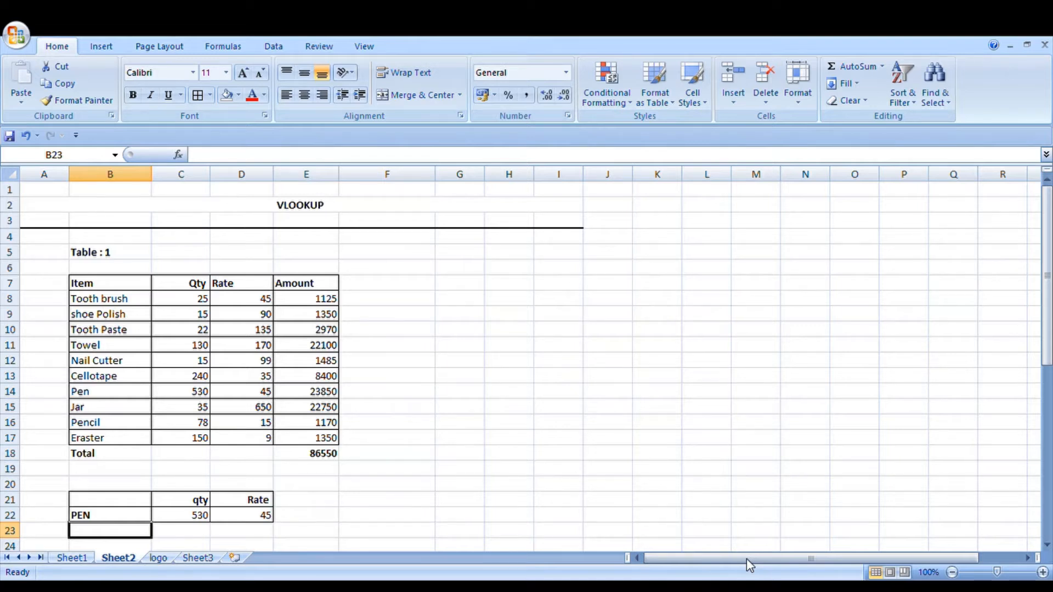
- Replace the lookup item in B22 with PIN, an item missing from the table
key(Up)
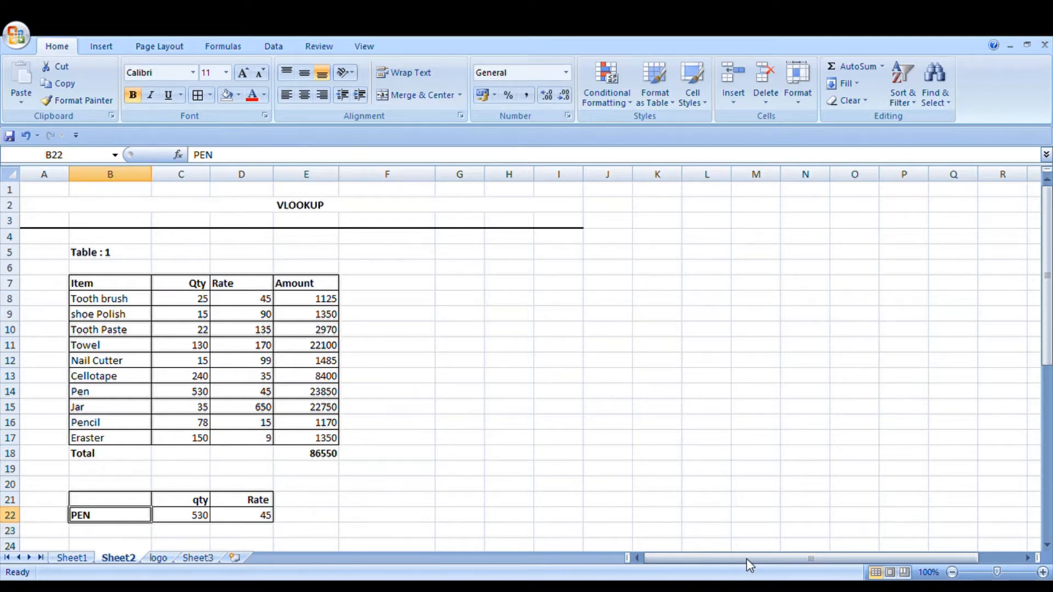
text(PIN)
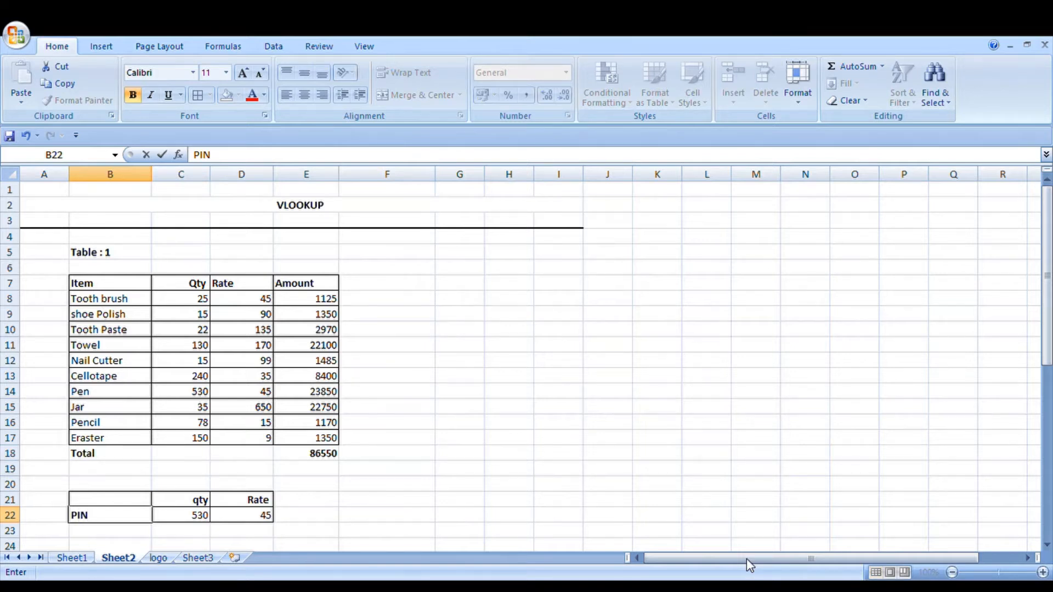
key(Return)
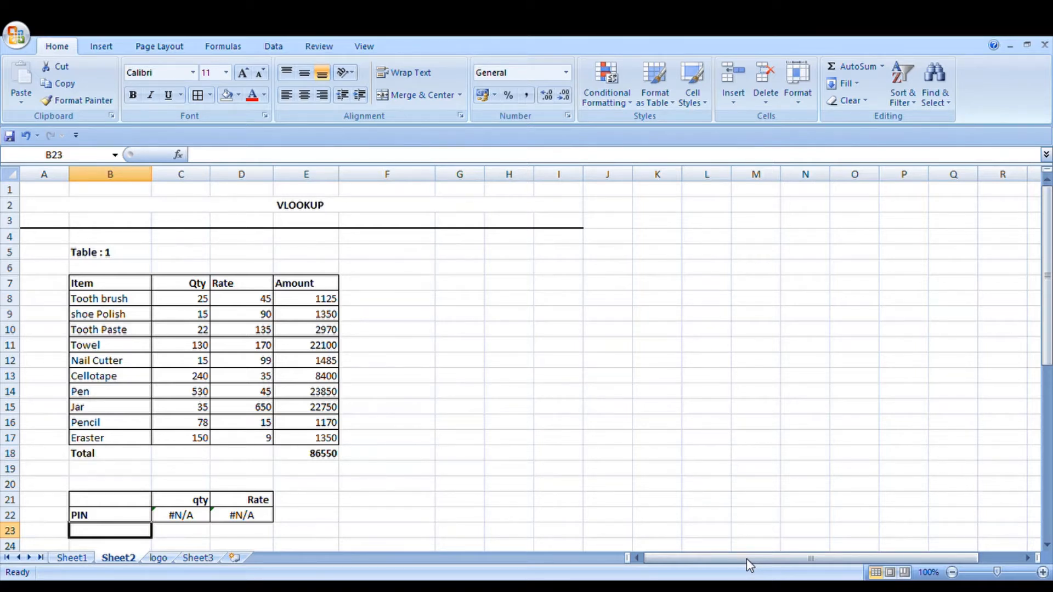
- Insert IFERROR( in front of the VLOOKUP function in the quantity formula in C22
key(Up)
key(Right)
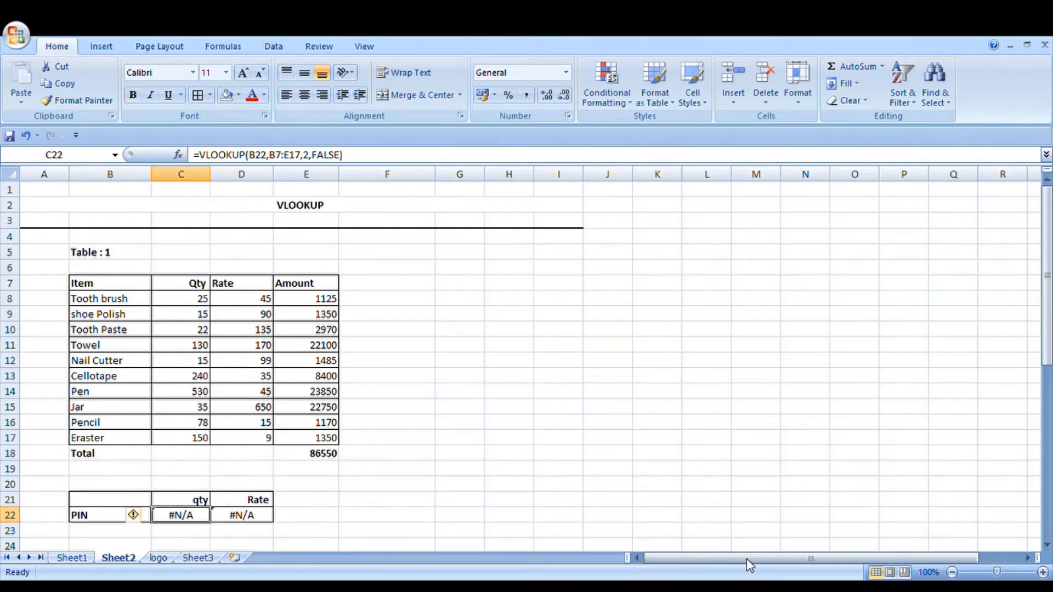
key(F2)
key(Left)
key(Left)
key(Left)
key(Left)
key(Left)
key(Left)
key(Left)
key(Left)
key(Left)
key(Left)
key(Left)
key(Left)
key(Left)
key(Left)
key(Left)
key(Left)
key(Left)
key(Left)
key(Left)
key(Left)
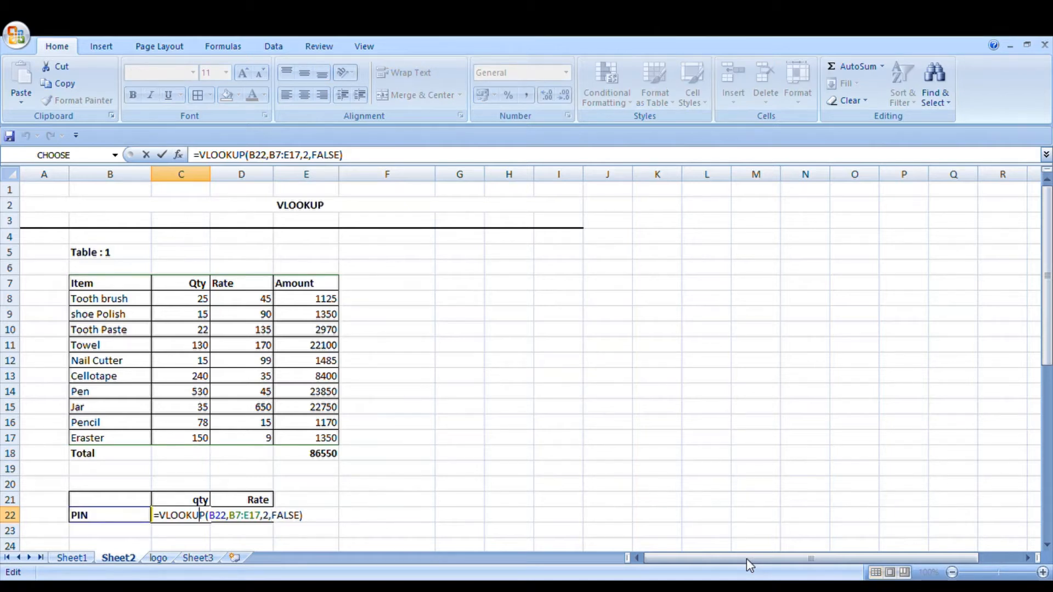
key(Left)
key(Left)
key(Left)
key(Left)
key(Left)
text(IFE)
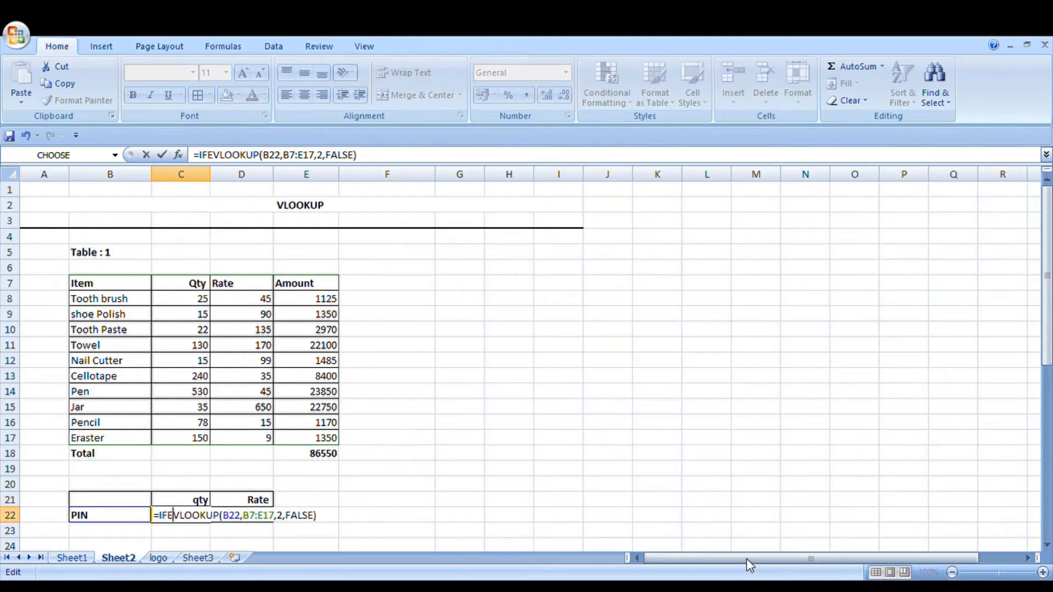
text(RROR()
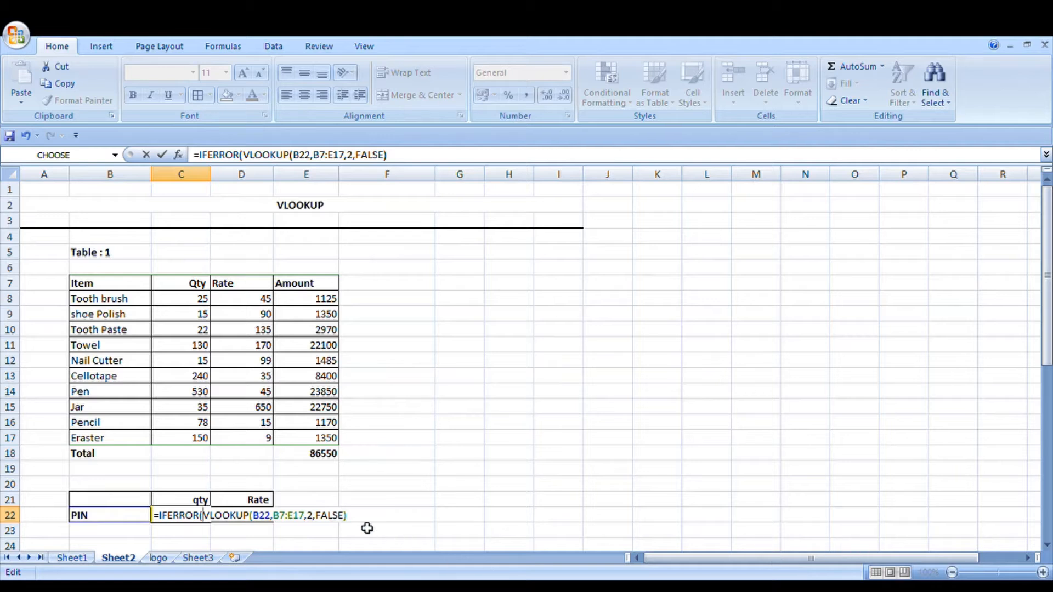
- Complete the IFERROR formula in C22 with 0 as the value returned on error
click(361, 526)
text(,0))
key(Return)
key(Up)
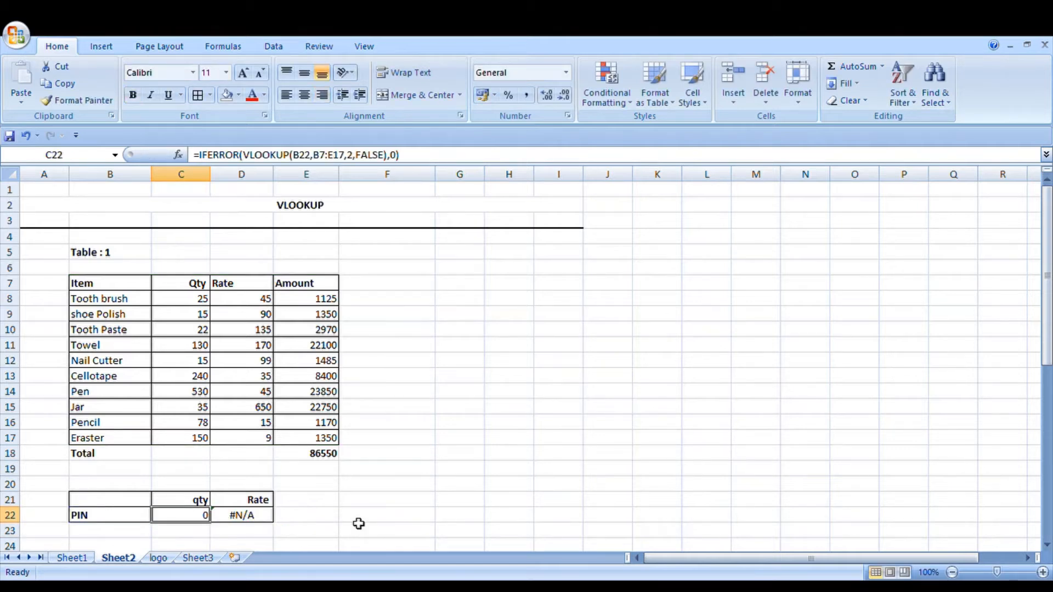
- Copy the IFERROR formula from C22 into the Rate cell D22
key(ctrl+c)
key(Right)
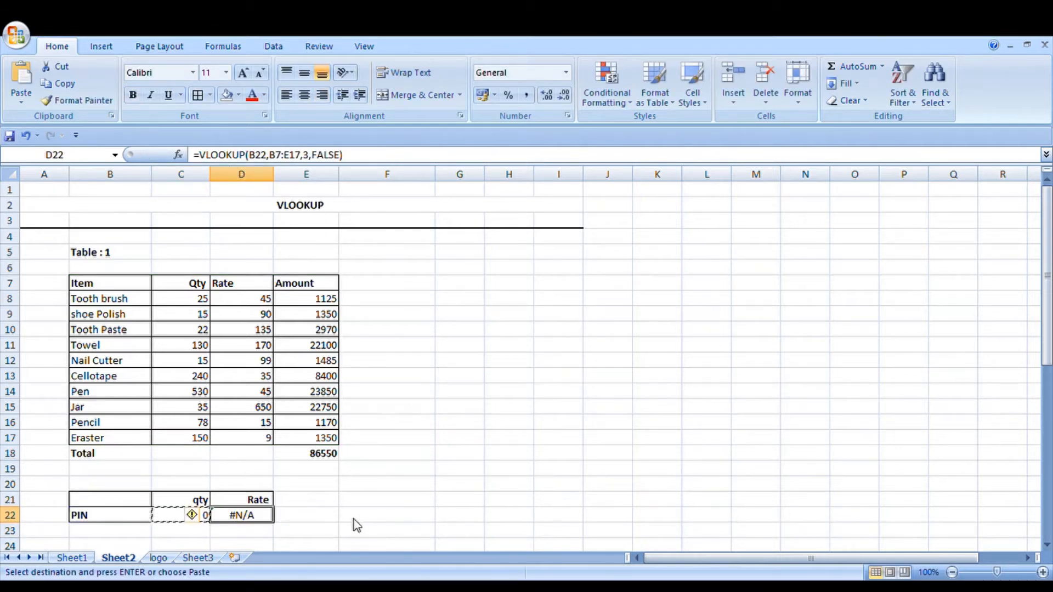
key(ctrl+v)
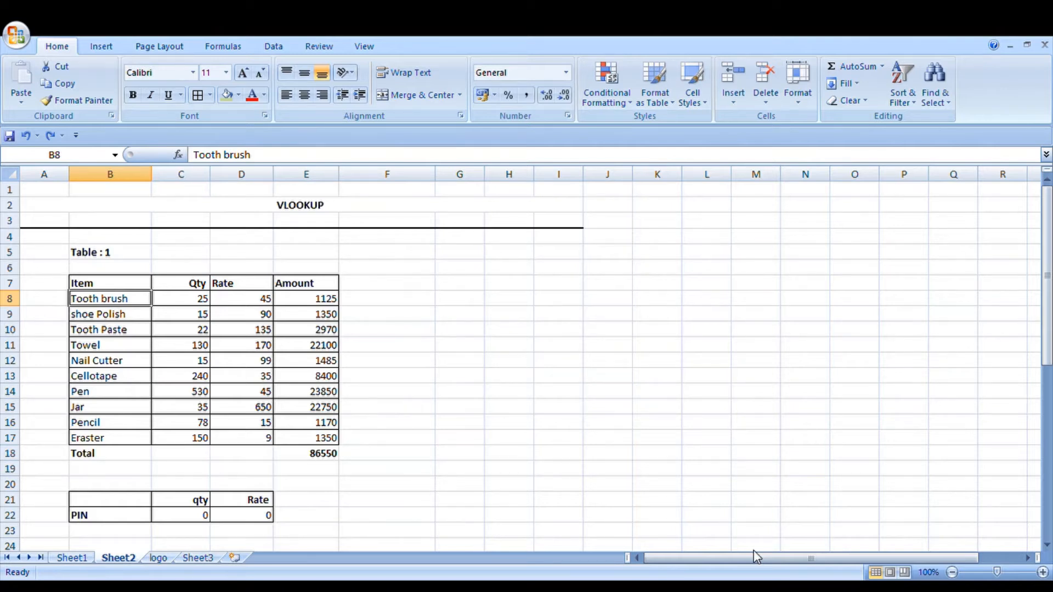
- Change the first table item in B8 to PEN to create a duplicate entry
text(PE)
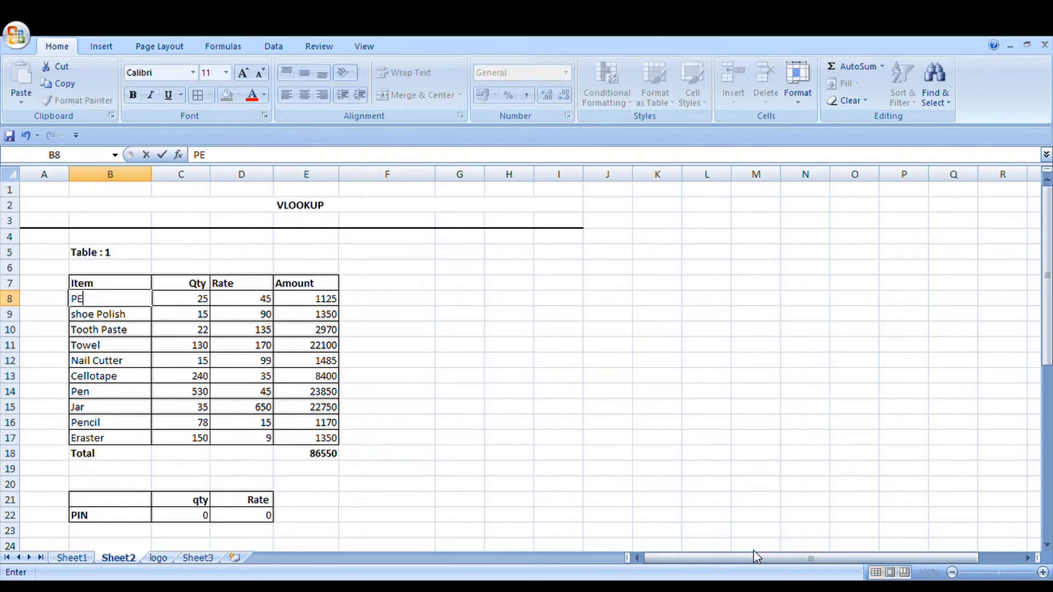
text(N)
key(Return)
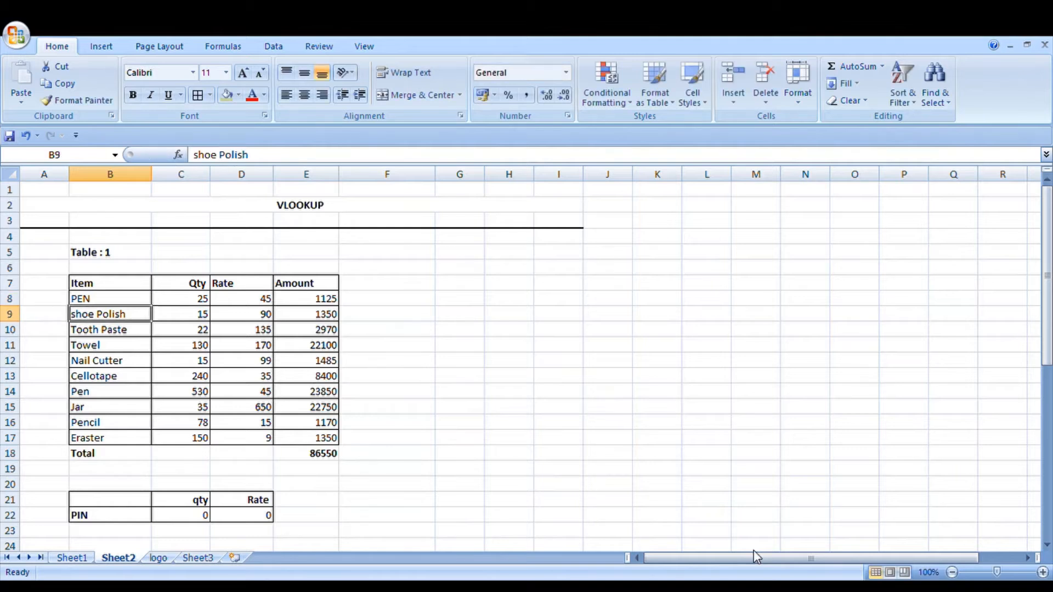
- Shade the PEN row B8:E8 with the green fill colour
key(Up)
key(shift+Right)
key(shift+Right)
key(shift+Right)
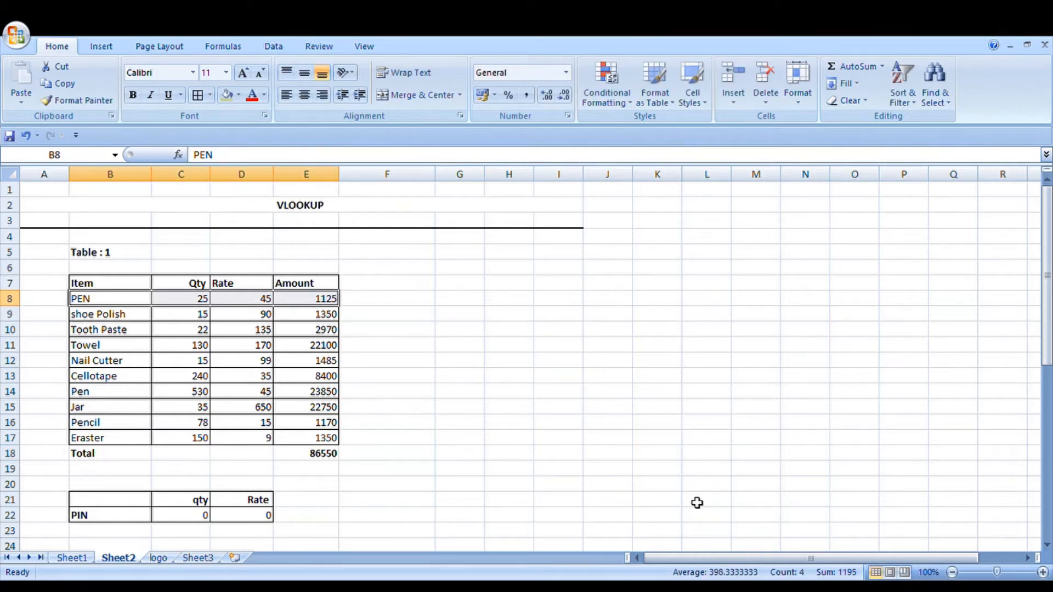
click(226, 94)
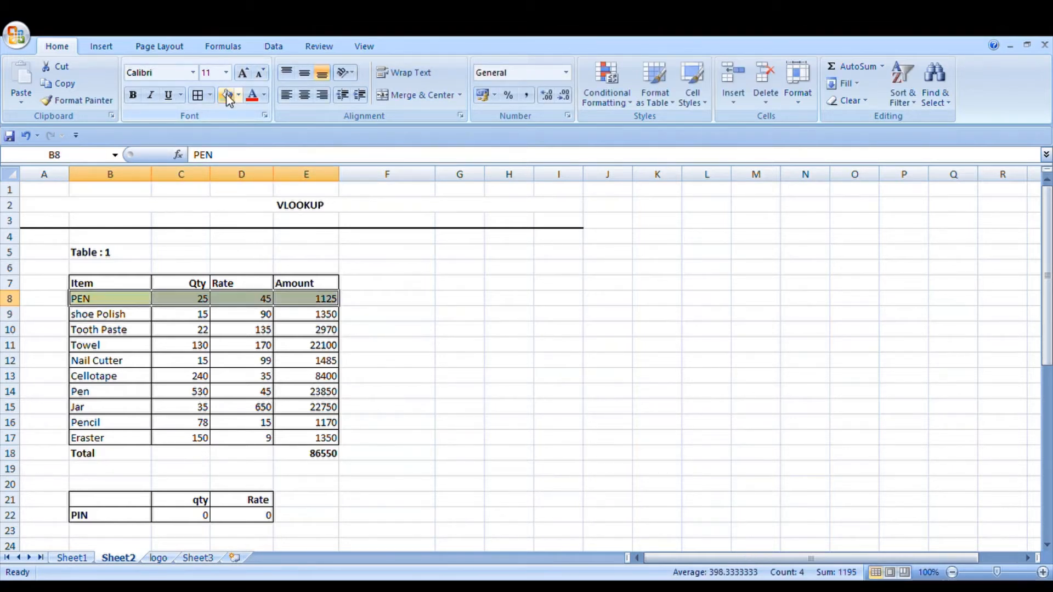
- Shade the second Pen row B14:E14 with the same green fill colour
key(Down)
key(Down)
key(Down)
key(Down)
key(Down)
key(Down)
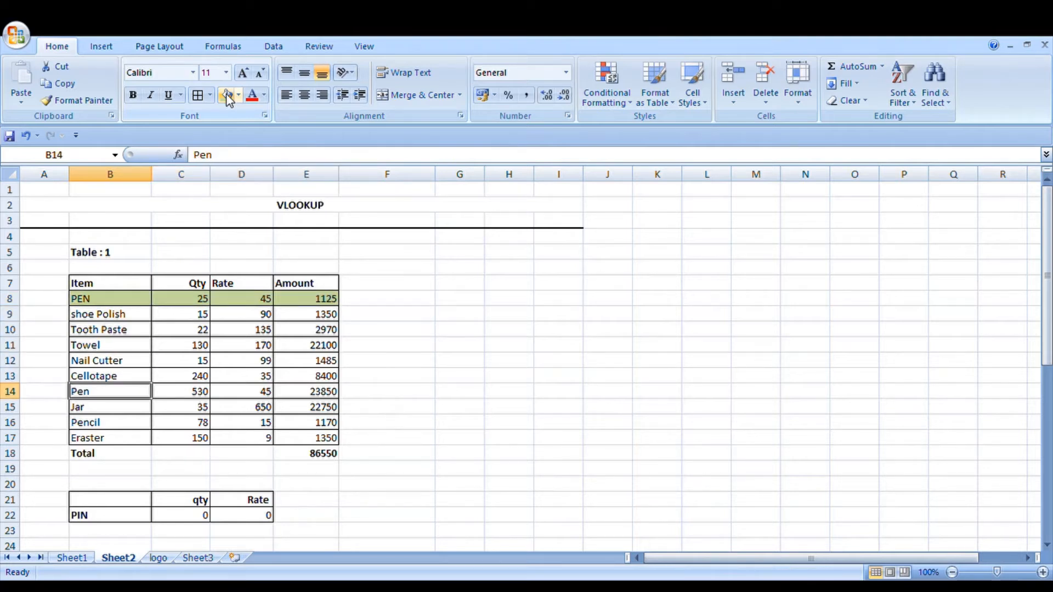
key(shift+Right)
key(shift+Right)
key(shift+Right)
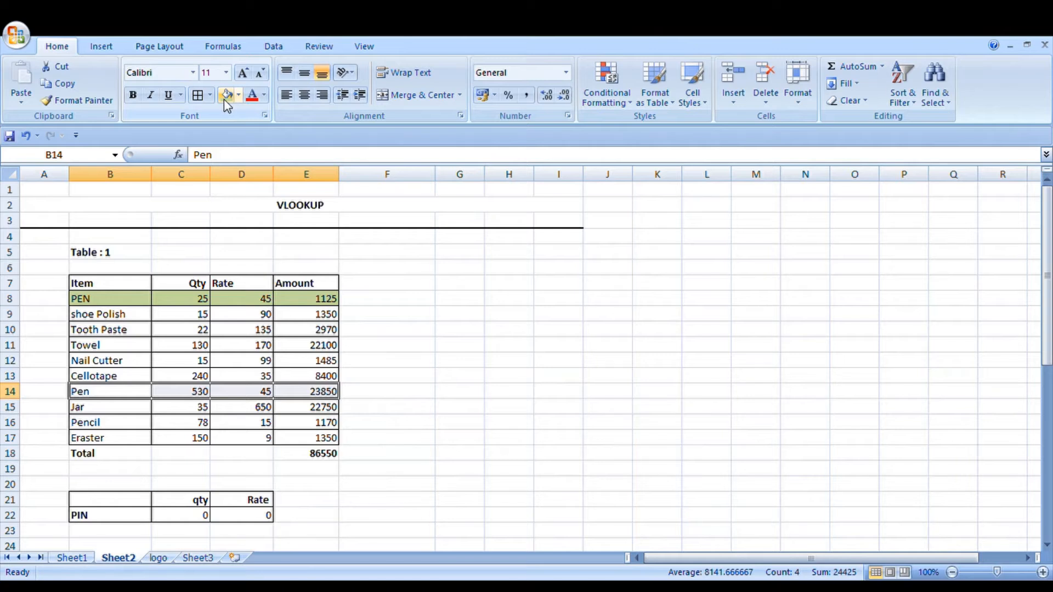
click(224, 99)
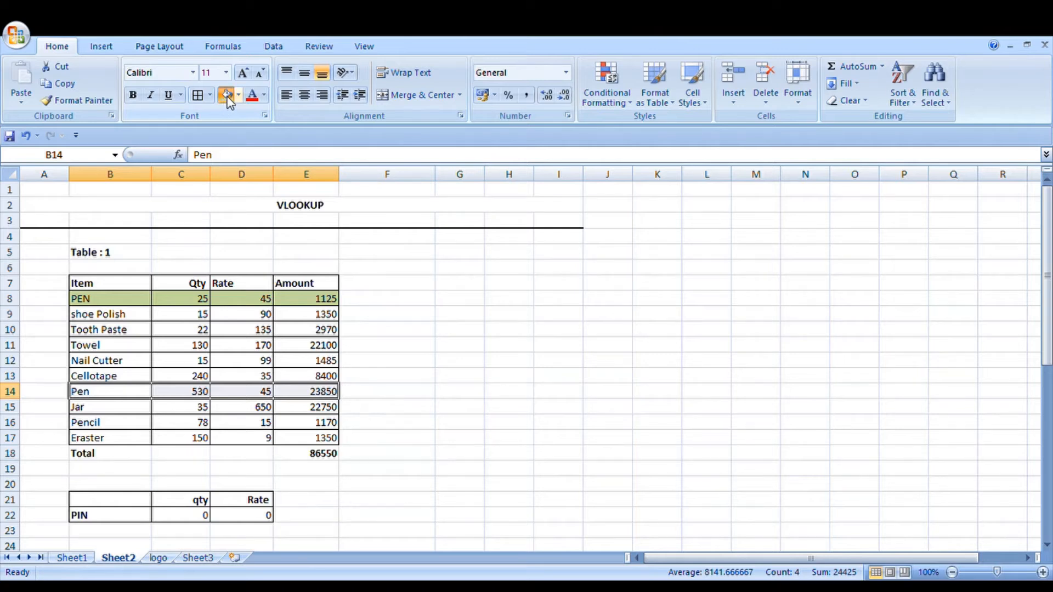
- Set the lookup item in B22 to PEN to test the lookup with duplicate items
click(105, 527)
click(97, 521)
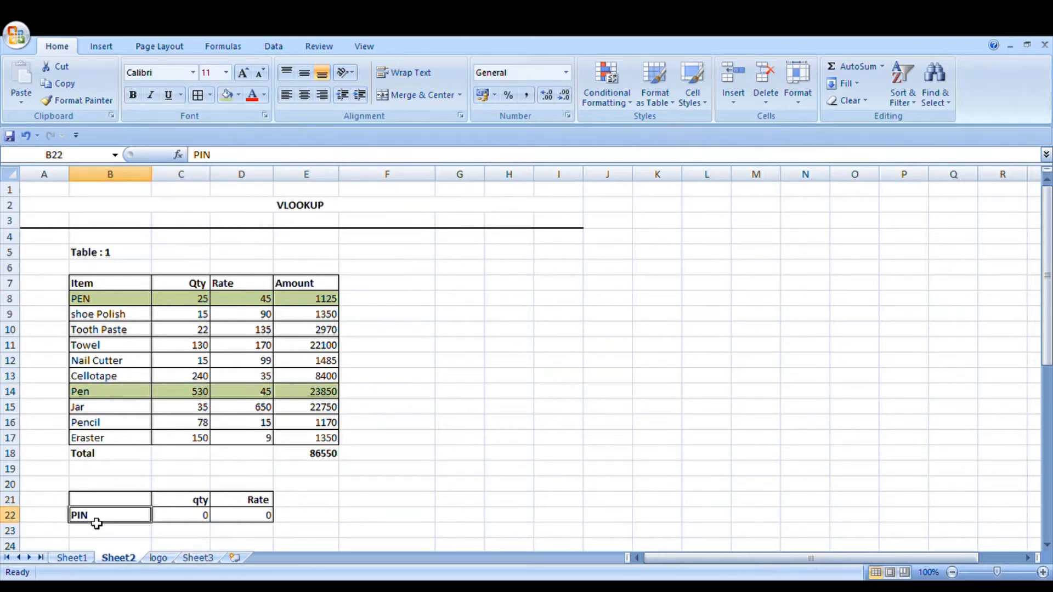
text(P)
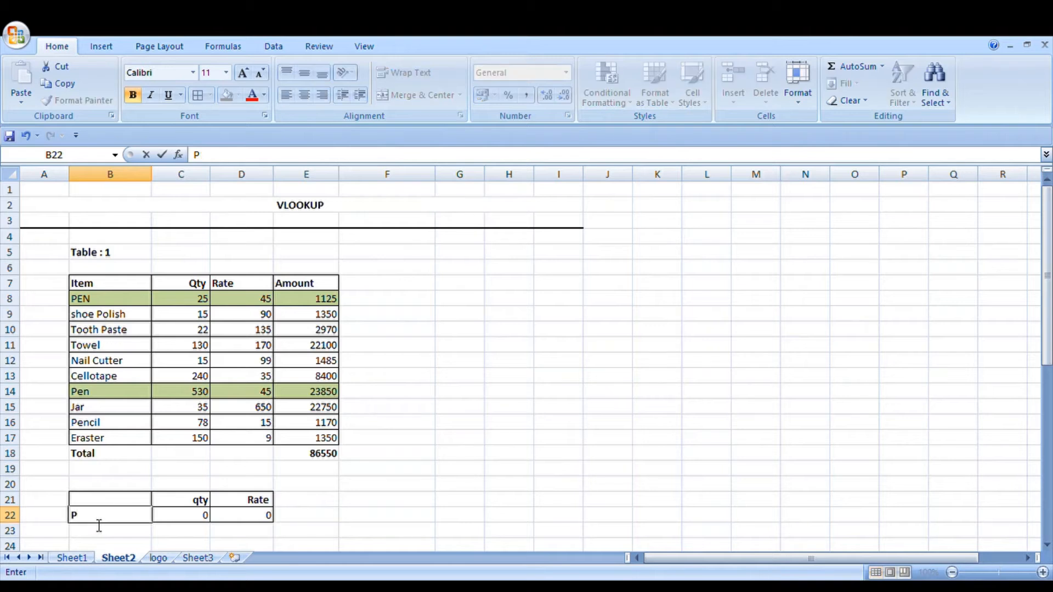
text(EN)
key(Return)
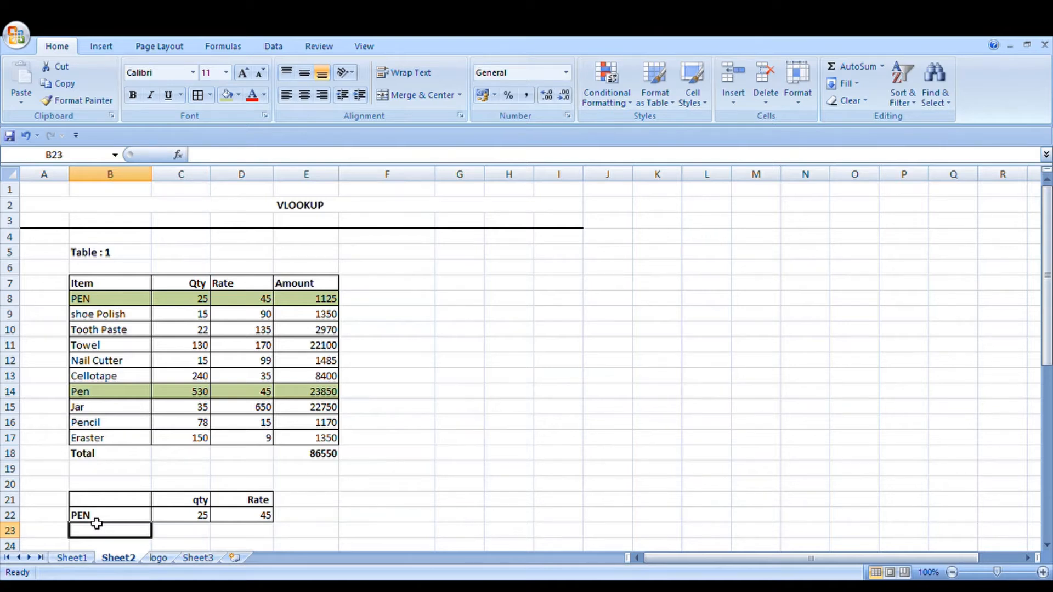
- Compare the quantity and rate returned in row 22 with the first PEN row of the table
key(Up)
key(Up)
key(Up)
key(Up)
key(Up)
key(Up)
key(Up)
key(Up)
key(Up)
key(Up)
key(Up)
key(Up)
key(Up)
key(Up)
key(Up)
key(Up)
key(Up)
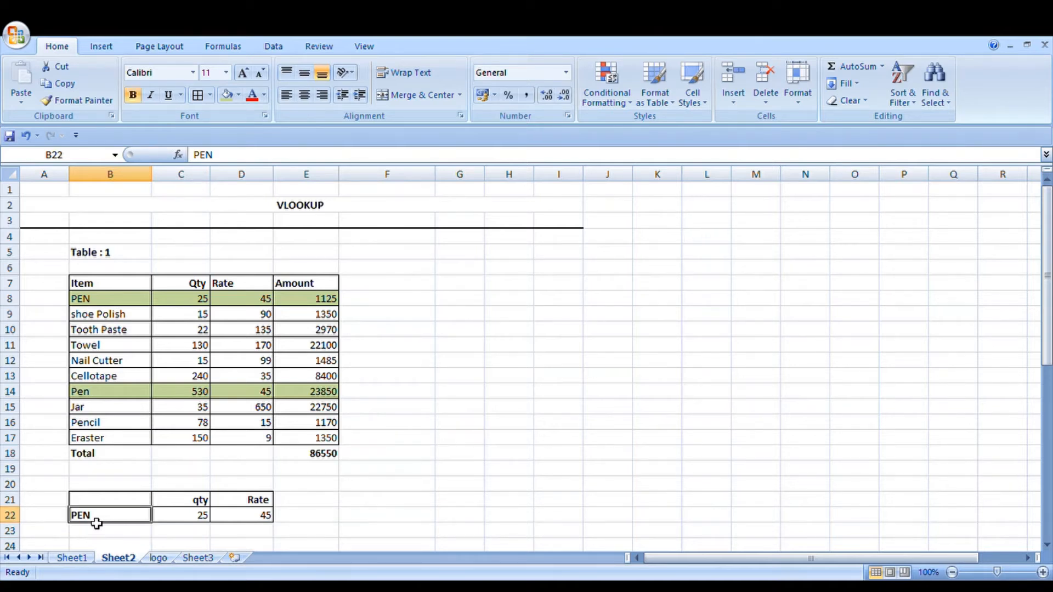
key(Down)
key(Down)
key(Right)
key(Right)
key(Right)
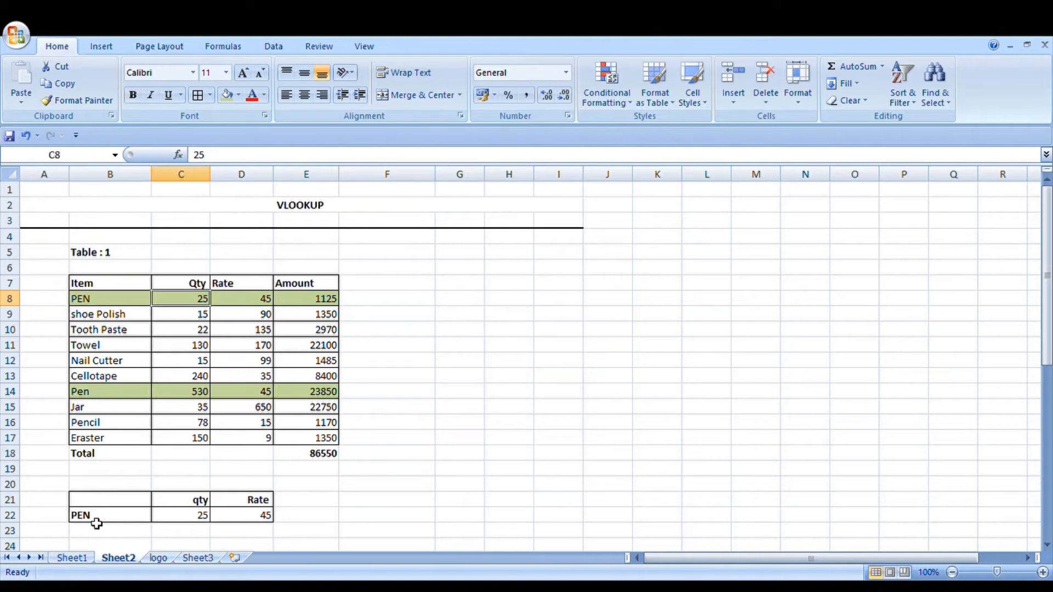
- Examine the Limits table in M26:O33 with its name, location and limit columns
key(Left)
key(Left)
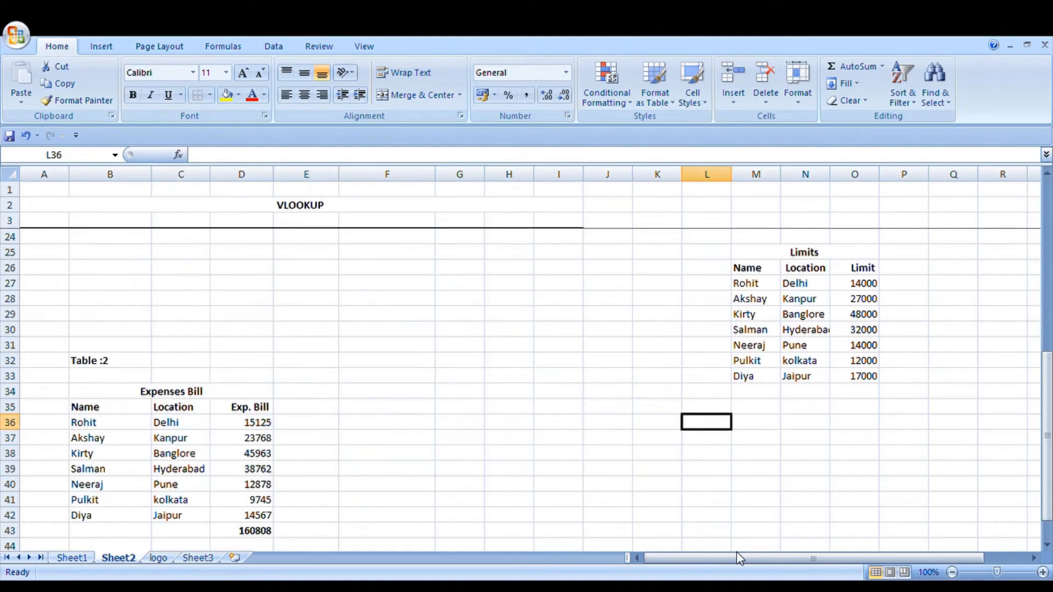
key(Right)
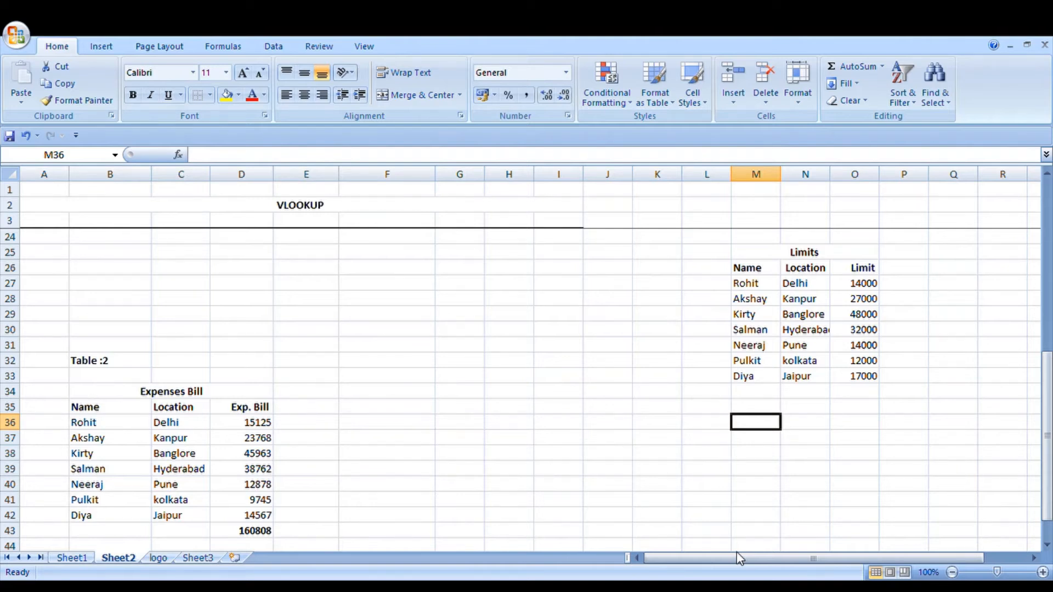
key(Up)
key(Up)
key(Up)
key(Up)
key(Up)
key(Up)
key(Up)
key(Up)
key(Up)
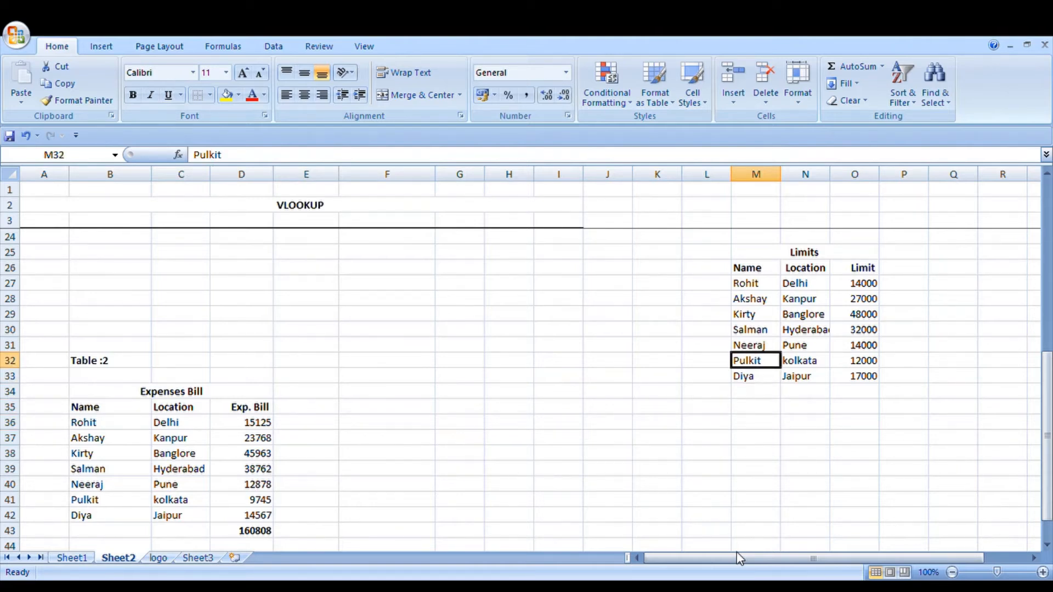
key(Up)
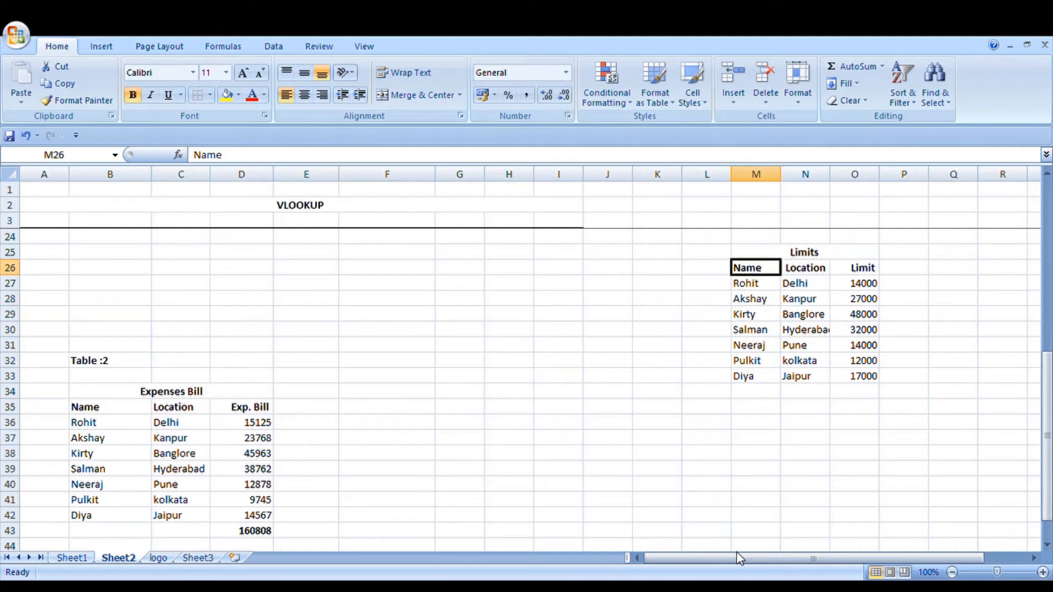
key(shift+Right)
key(shift+Right)
key(ctrl+shift+Down)
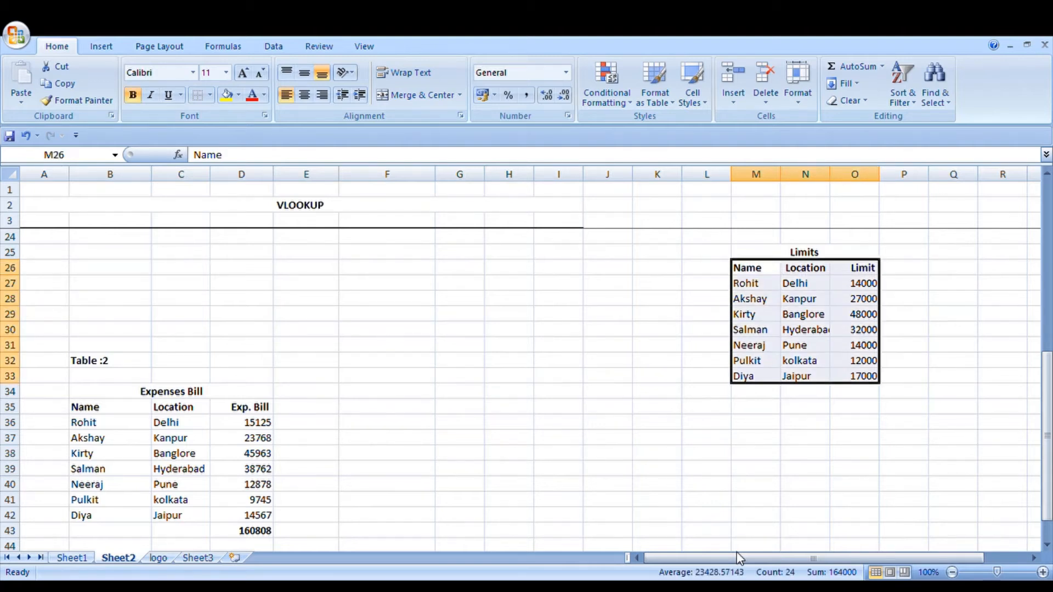
- Examine the Expenses Bill table under Table :2, from the Name header across to the empty column E
key(Left)
key(Left)
key(Left)
key(Left)
key(Left)
key(Left)
key(Left)
key(Left)
key(Left)
key(Left)
key(Left)
key(Down)
key(Down)
key(Down)
key(Down)
key(Down)
key(Down)
key(Down)
key(Down)
key(Down)
key(Down)
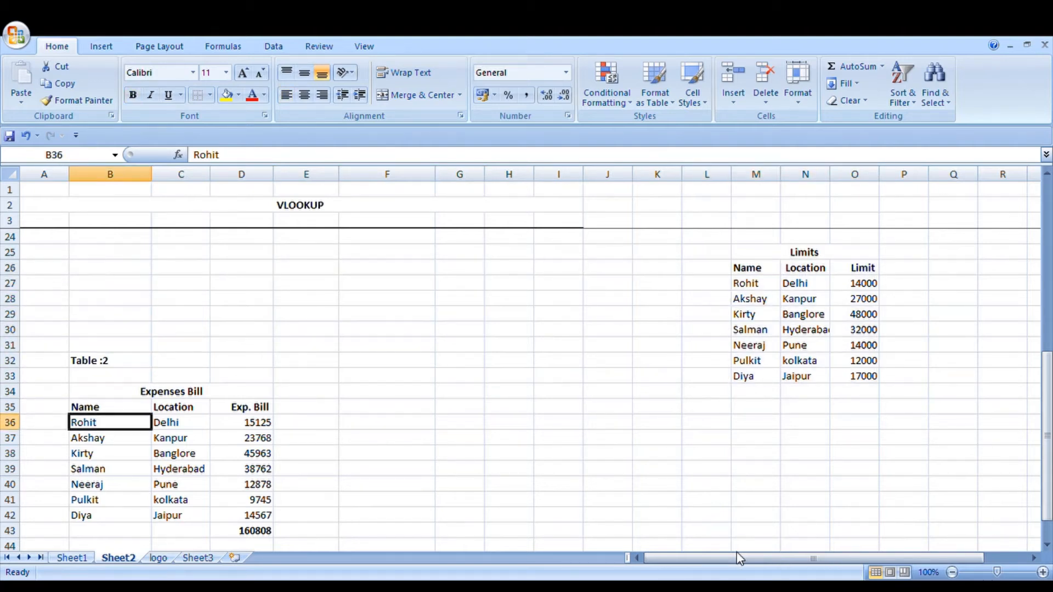
key(Up)
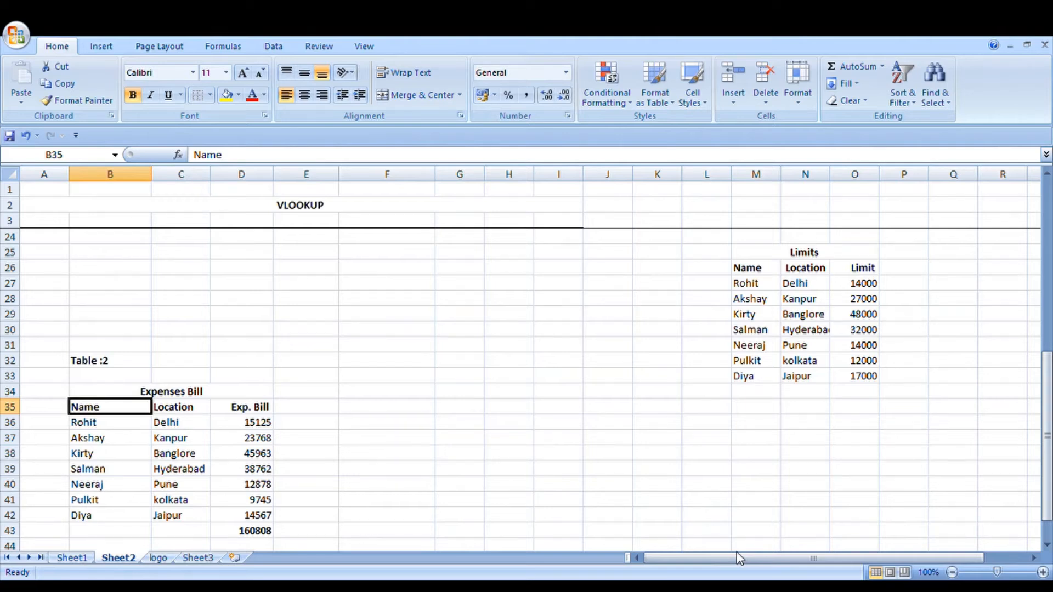
key(Right)
key(Right)
key(Right)
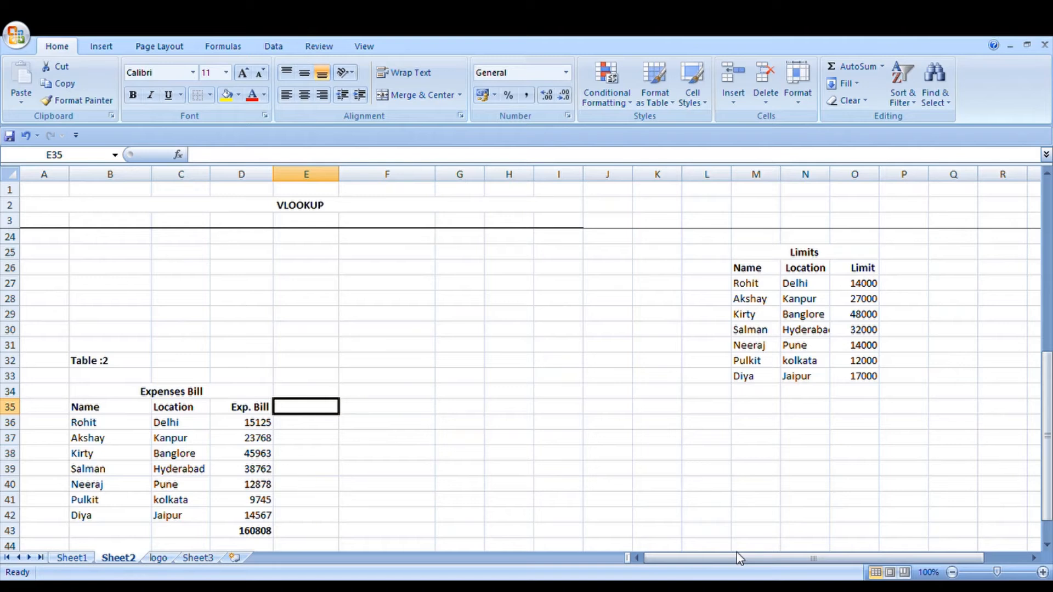
- Begin a VLOOKUP formula in E36 with the name in B36 as the lookup value
key(Down)
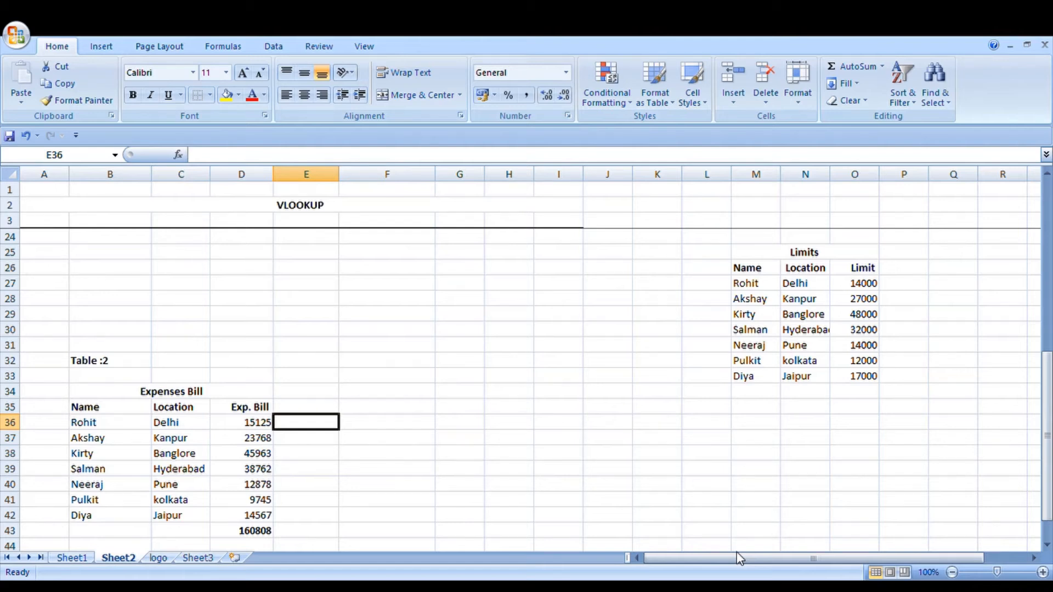
text(=)
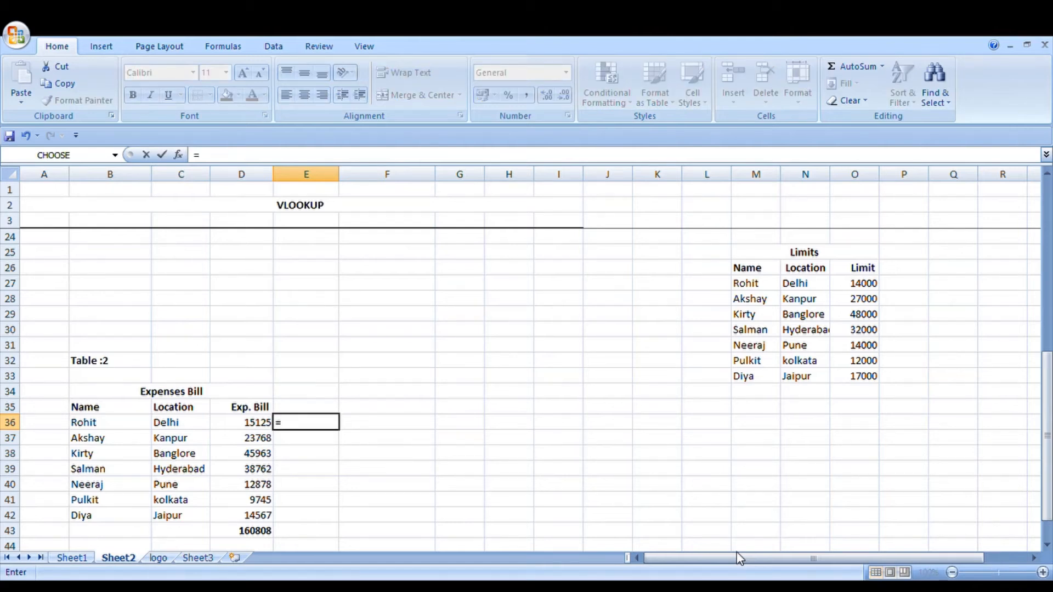
text(vlo)
key(Tab)
key(Left)
key(Left)
key(Left)
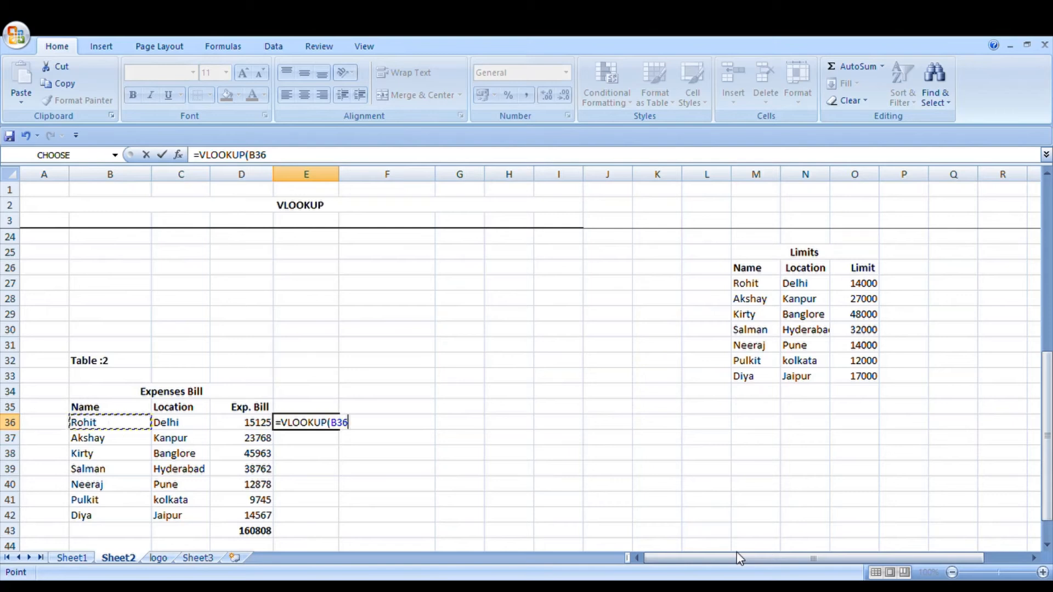
- Use the Limits table M26:O33 as the formula's table array
text(,)
click(755, 282)
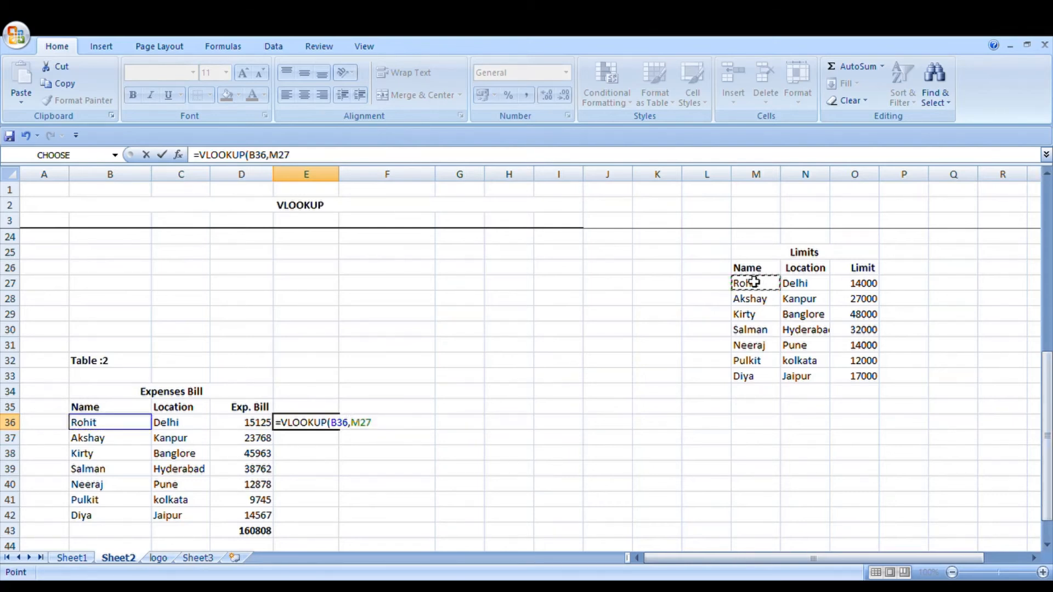
key(Up)
key(shift+Right)
key(shift+Right)
key(ctrl+shift+Down)
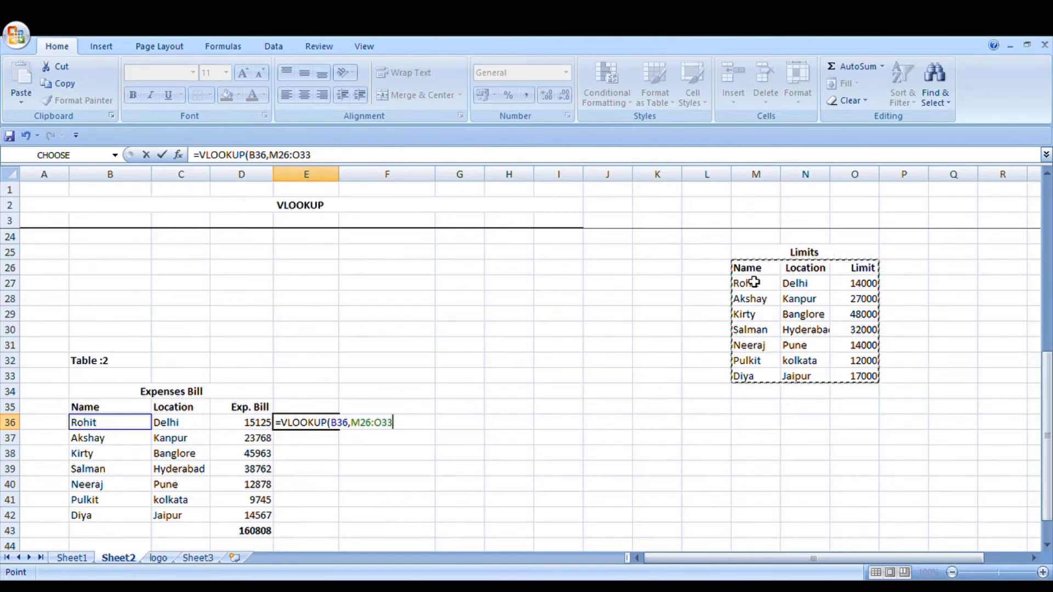
- Complete the VLOOKUP in E36 with column index 3 and FALSE for an exact match
text(,)
text(3)
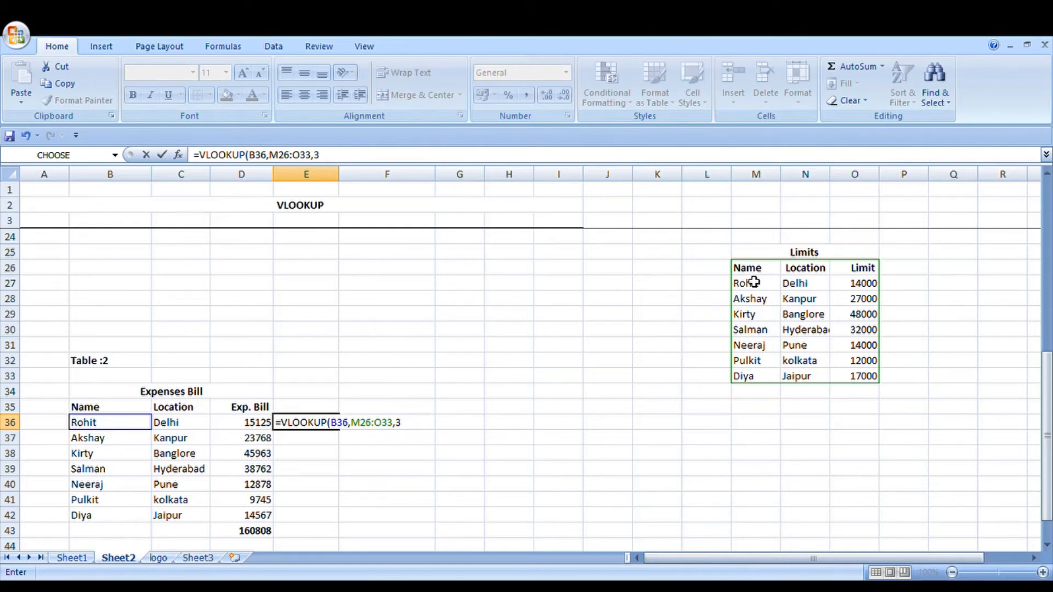
text(,)
text(FALSE)
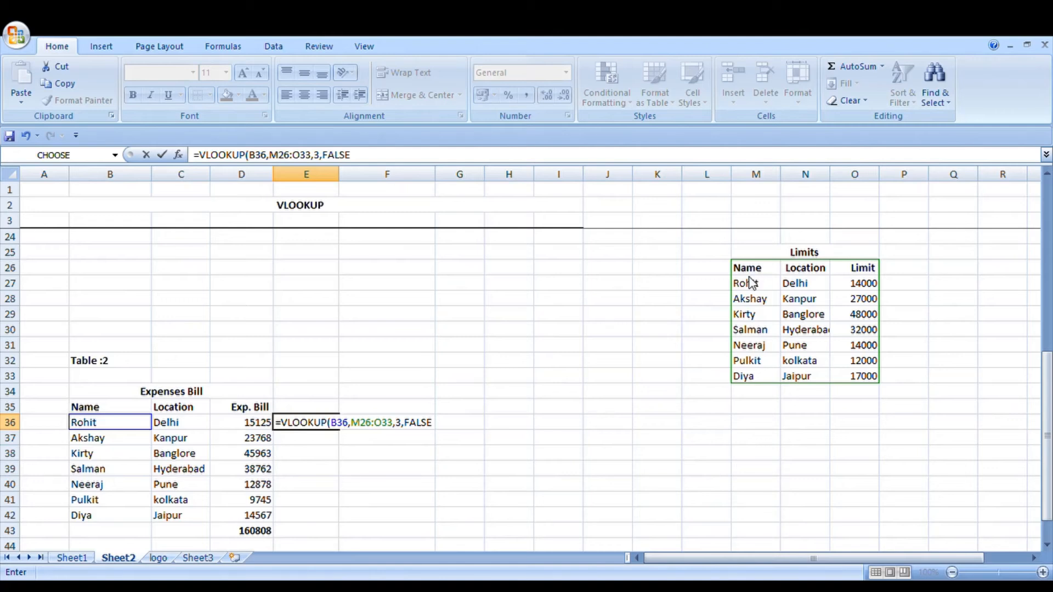
text())
key(Return)
key(Up)
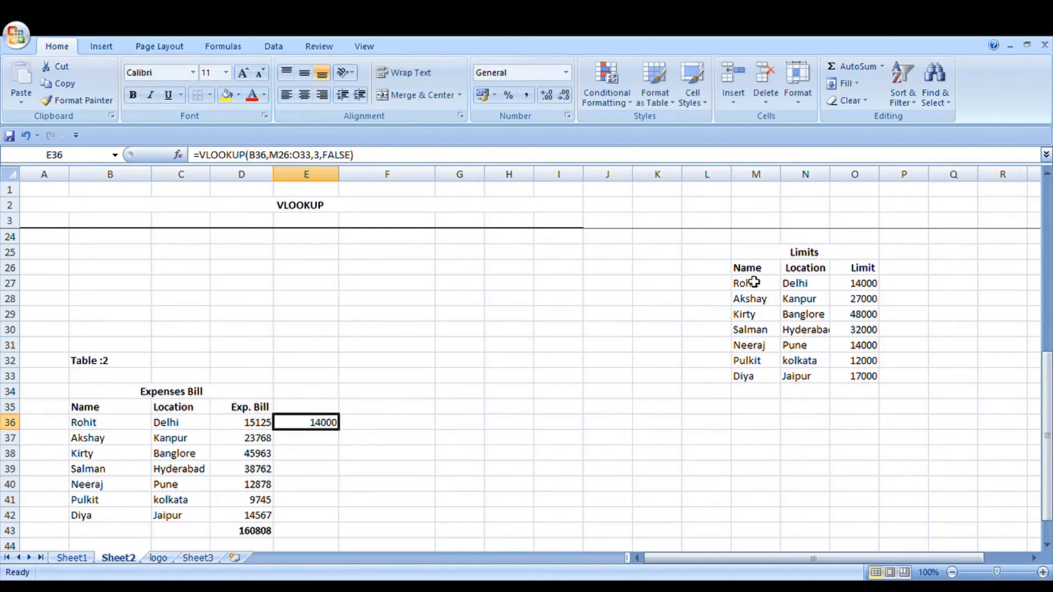
- Fill the VLOOKUP formula from E36 down to E42 for all the names
key(shift+Down)
key(shift+Down)
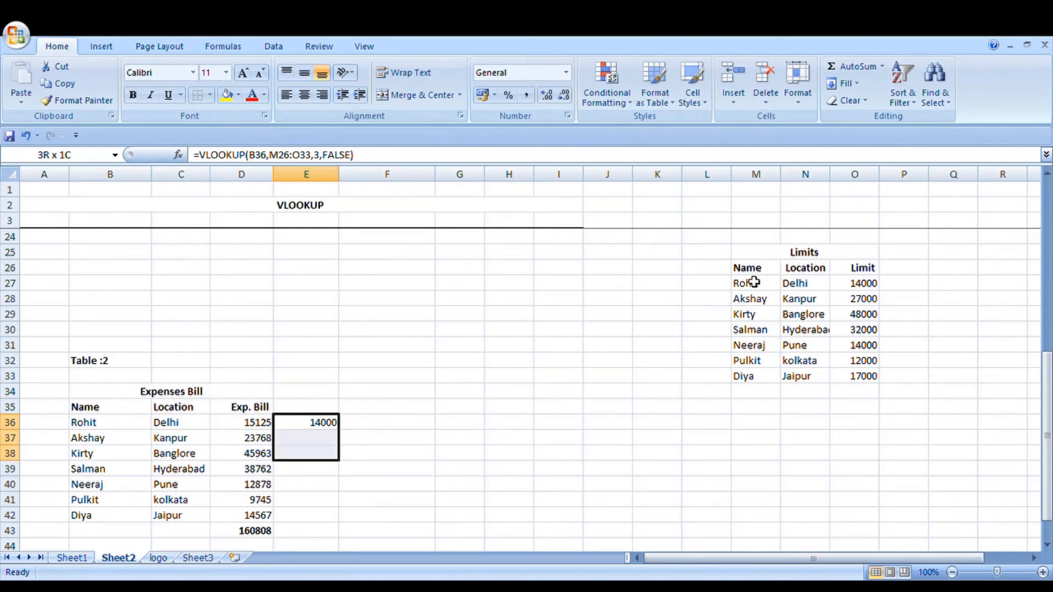
key(shift+Down)
key(shift+Down)
key(shift+Down)
key(shift+Down)
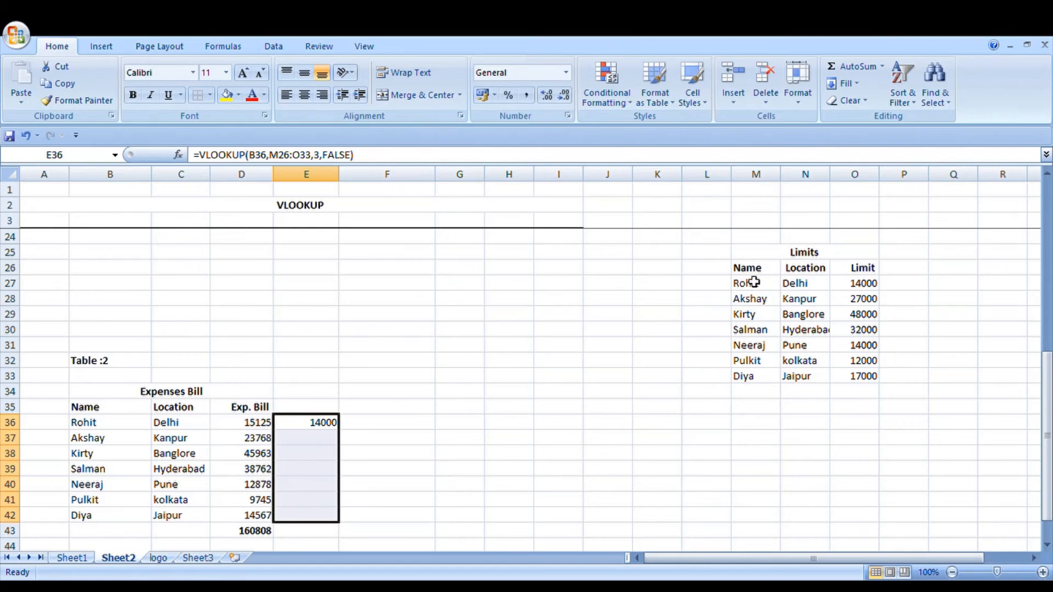
key(ctrl+d)
key(Down)
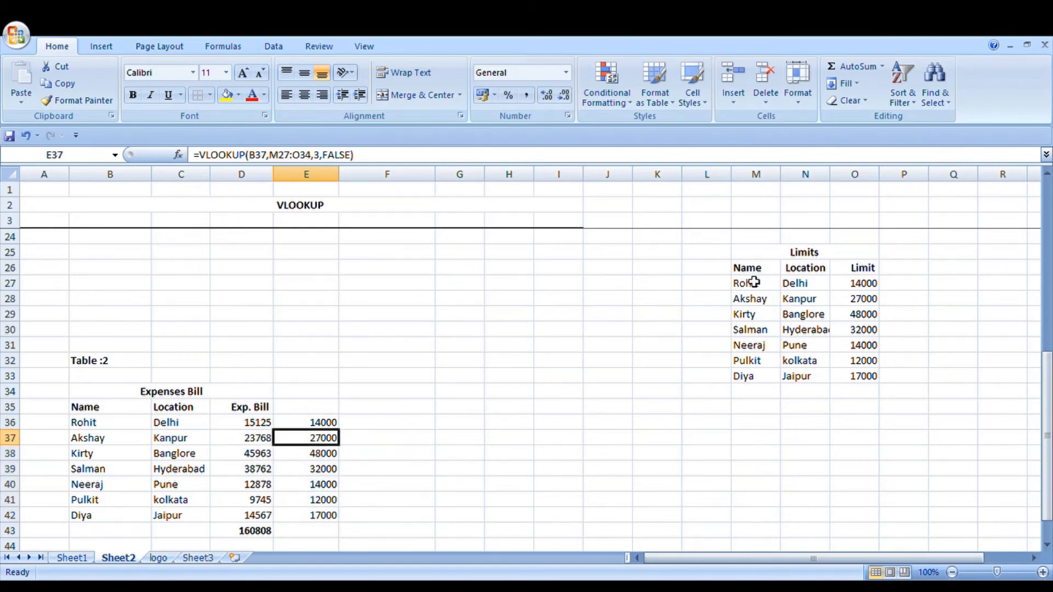
- Enter the formula =D36-E36 in F36 to subtract the limit from the expense bill
key(Up)
key(Right)
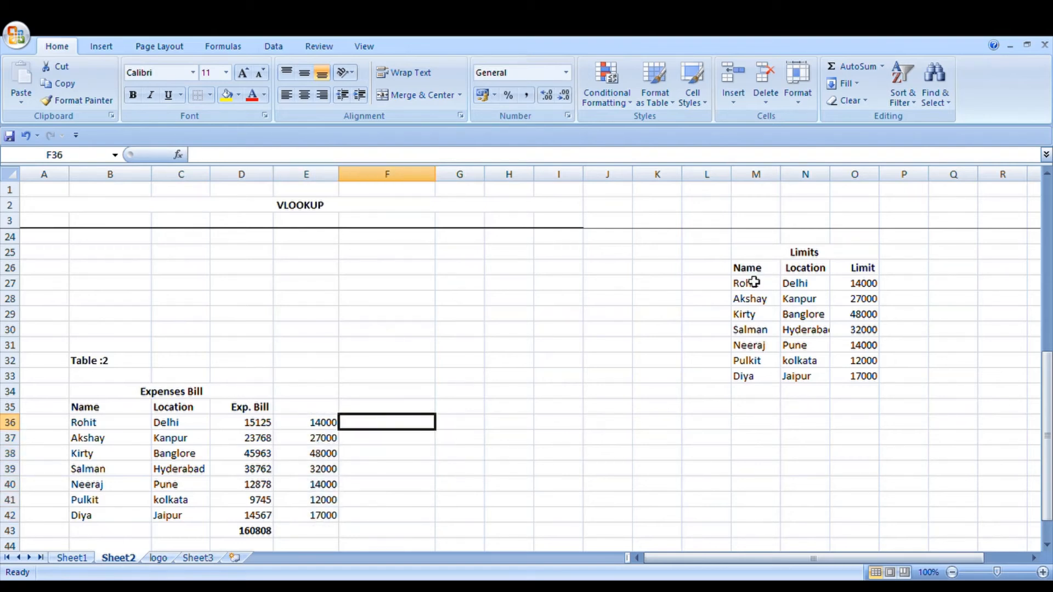
text(=)
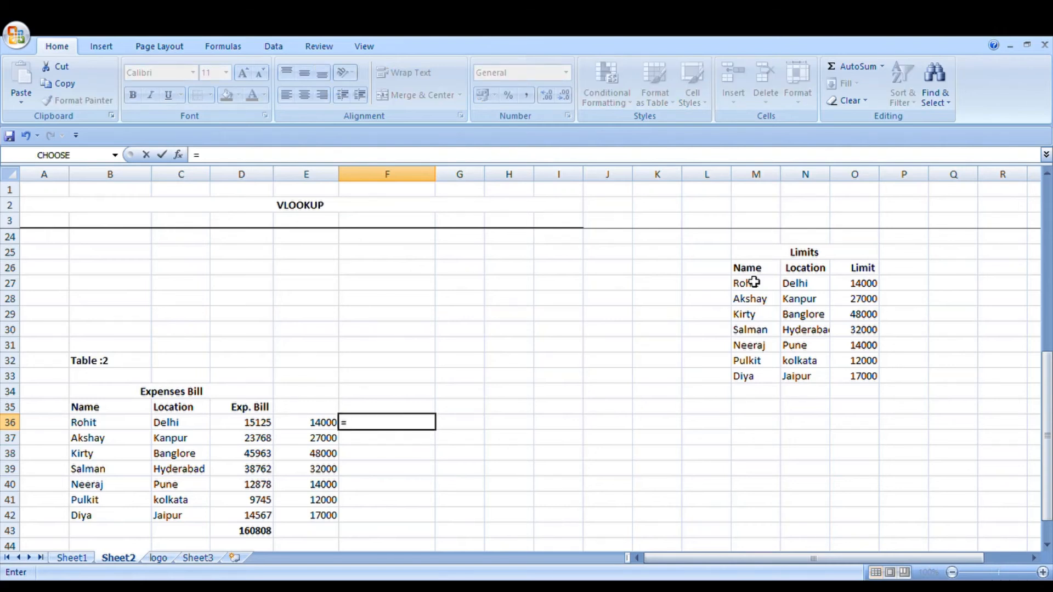
key(Left)
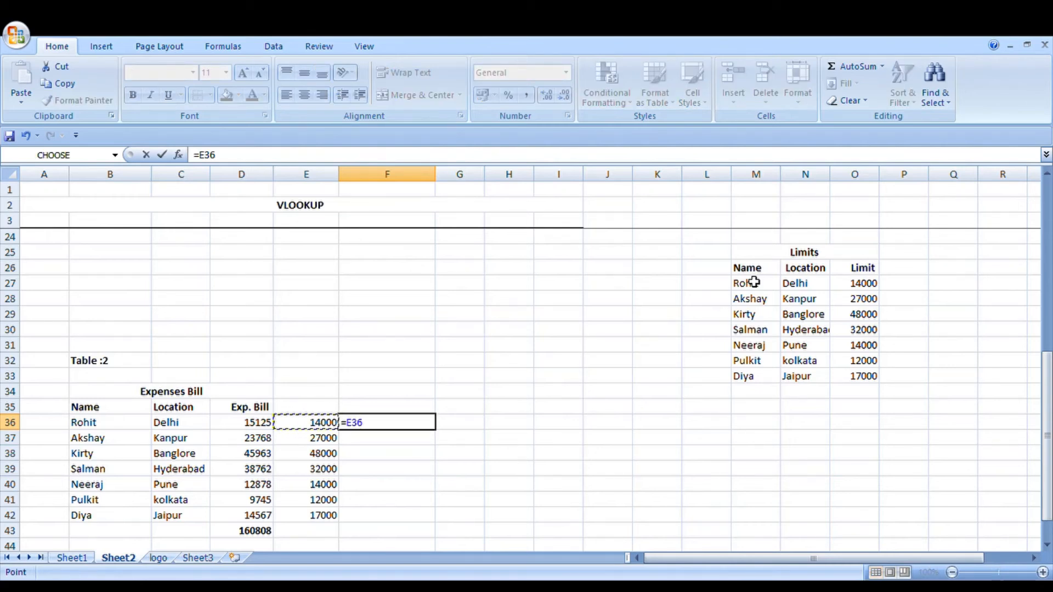
key(Left)
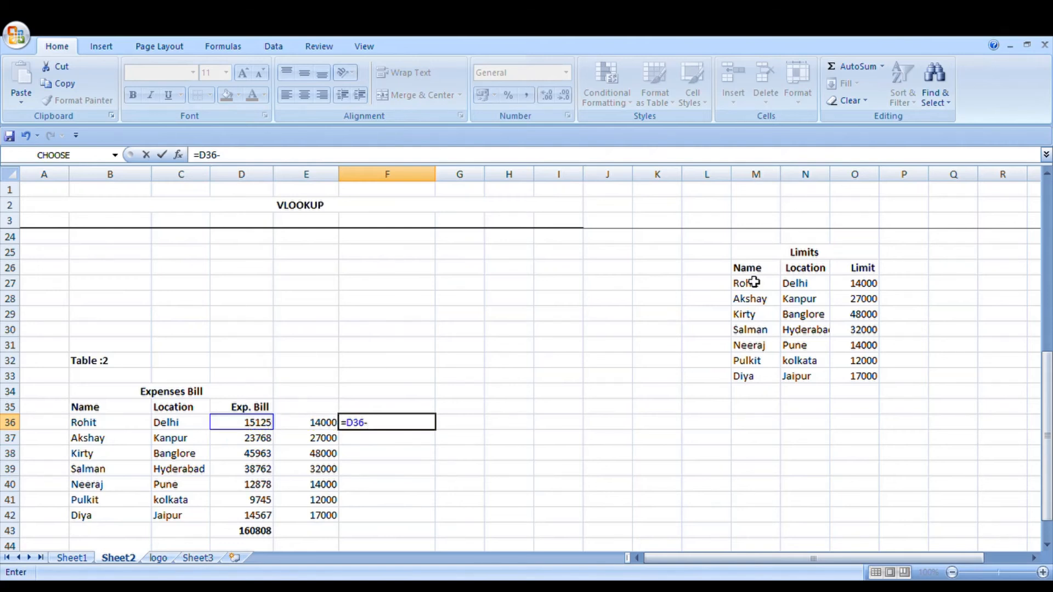
text(-)
key(Left)
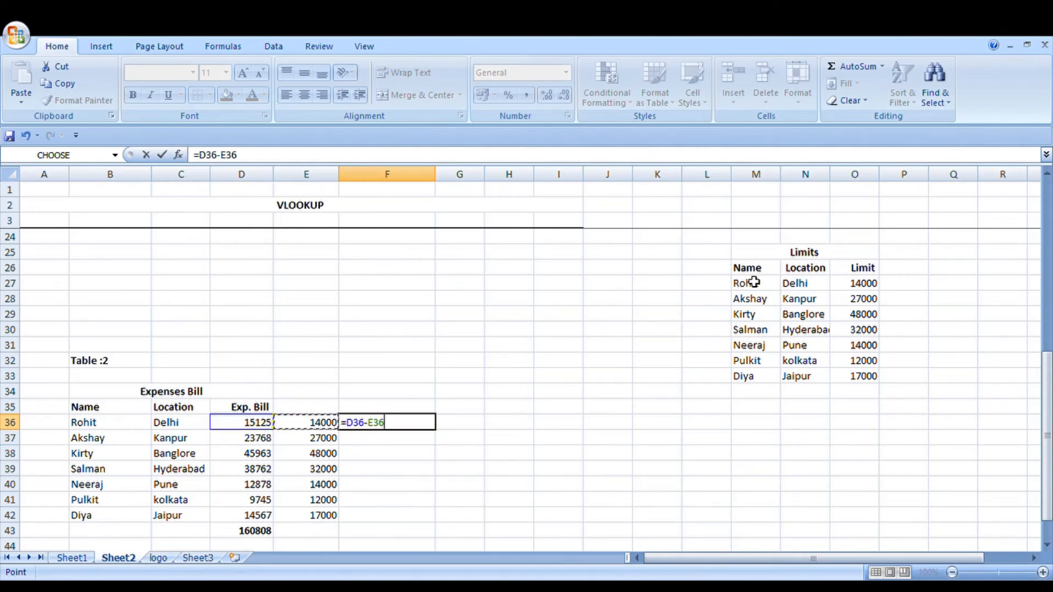
text(>0)
key(BackSpace)
key(BackSpace)
key(Return)
- Fill the difference formula from F36 down to F42
key(Up)
key(shift+Down)
key(shift+Down)
key(shift+Down)
key(shift+Down)
key(shift+Down)
key(shift+Down)
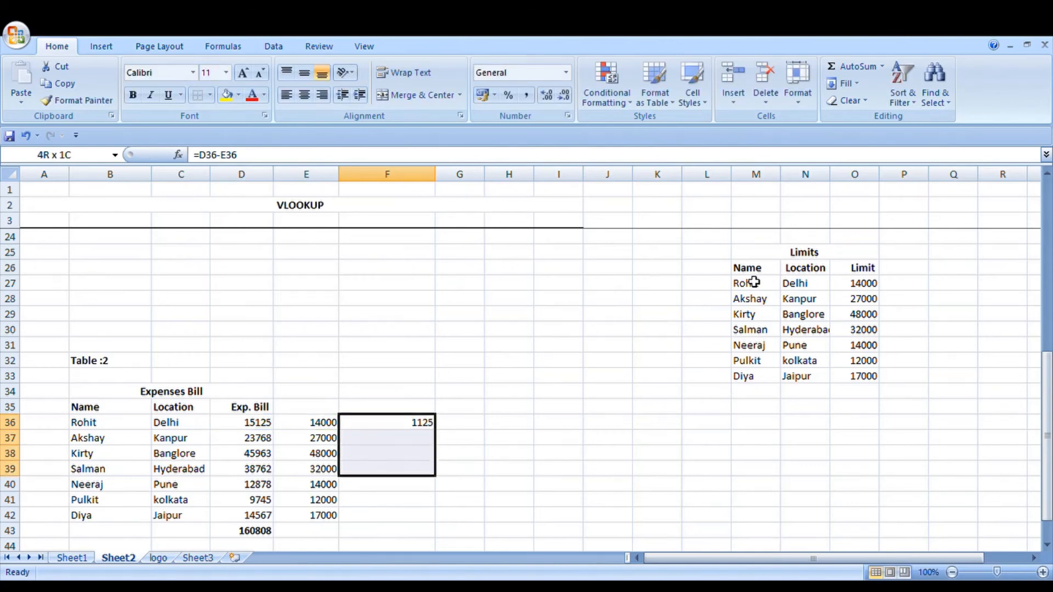
key(ctrl+d)
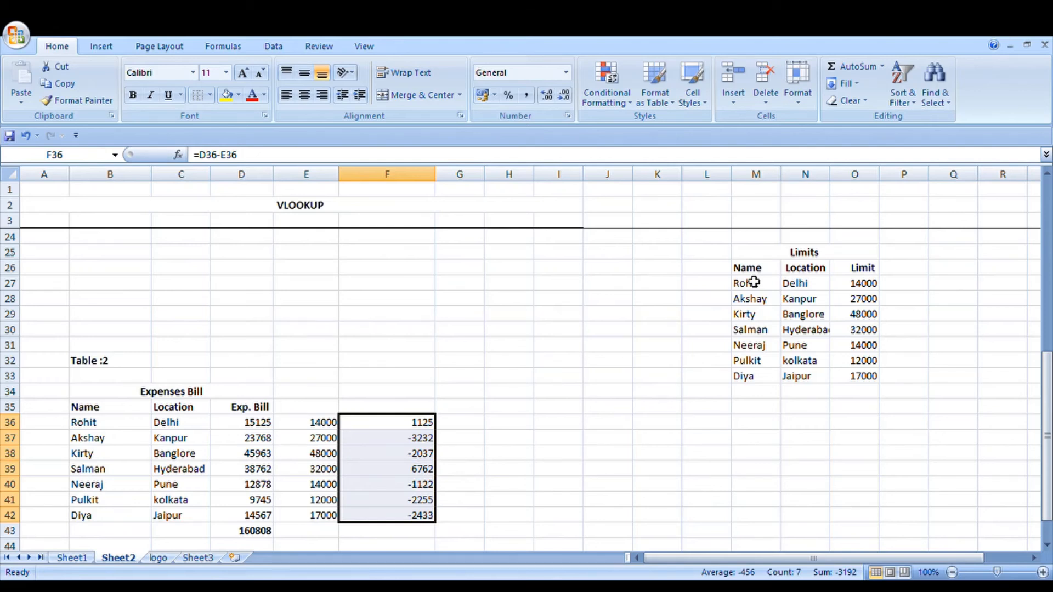
- Add the column headers Limit in E35 and Remark in F35
key(Down)
key(Up)
key(Up)
key(Left)
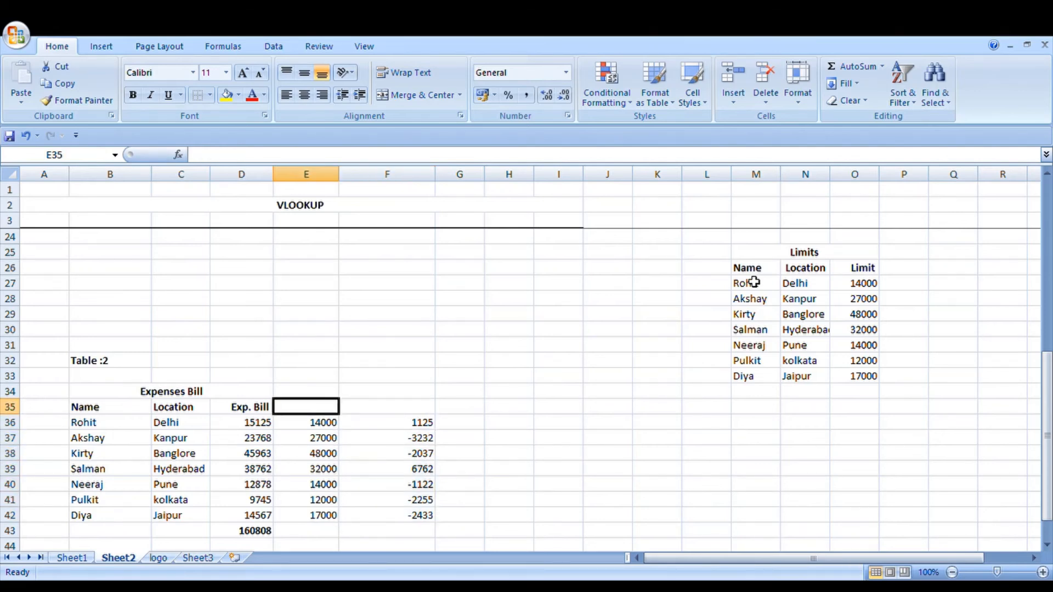
text(Limit)
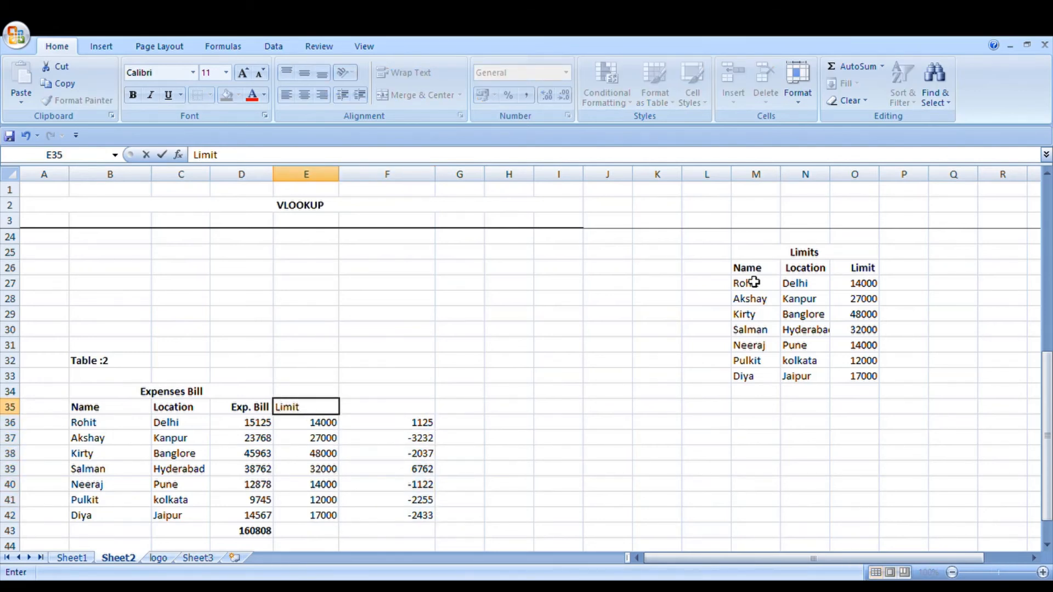
key(Right)
text(Ream)
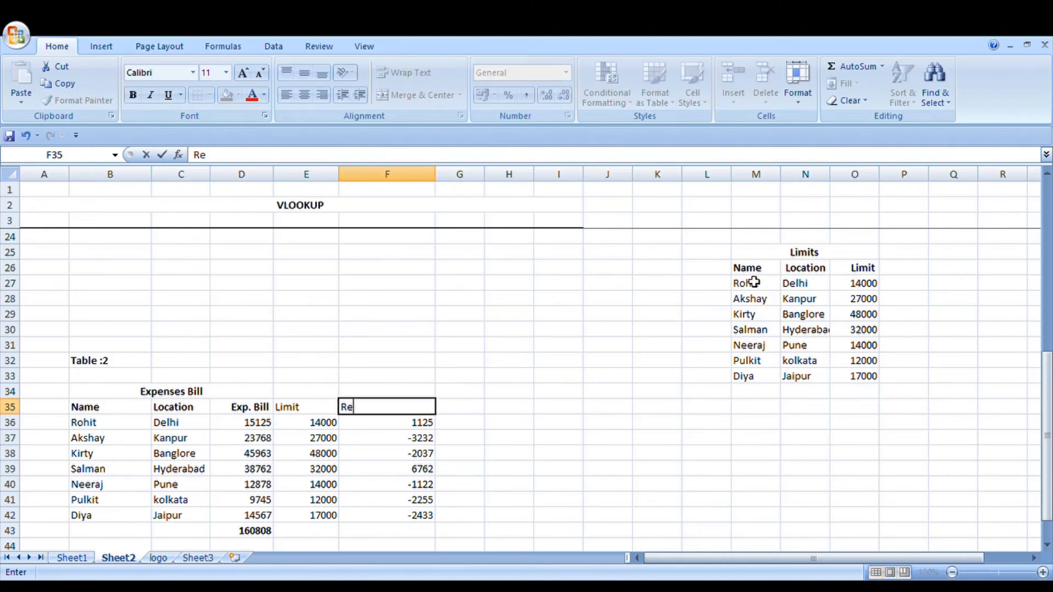
key(BackSpace)
key(BackSpace)
text(mark)
key(Return)
- Turn on AutoFilter for the Expenses Bill range B35:F42
key(Up)
key(Up)
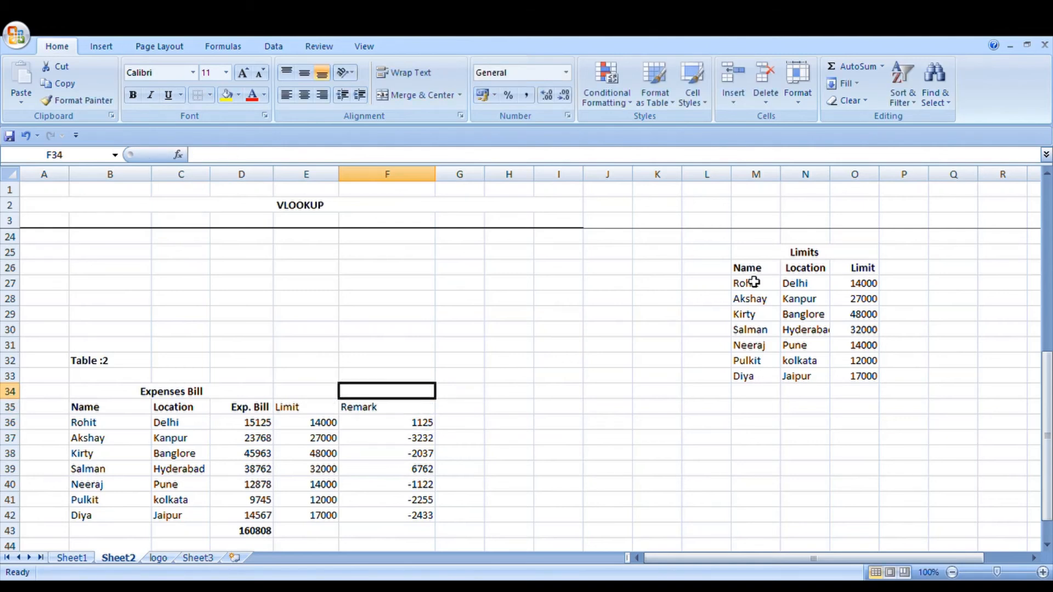
key(Home)
key(Down)
key(Right)
key(shift+Right)
key(shift+Right)
key(shift+Right)
key(shift+Right)
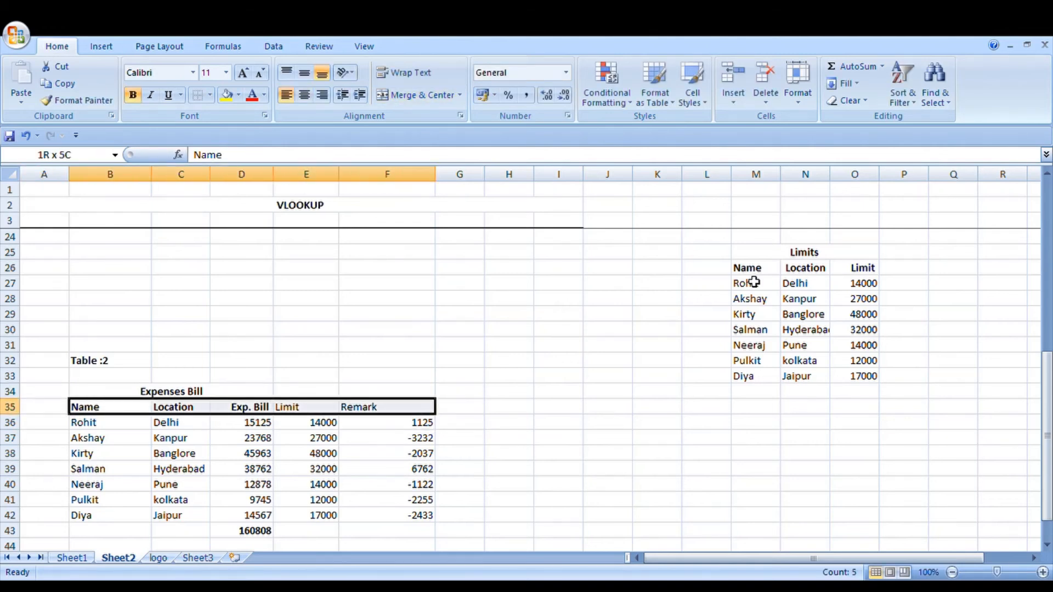
key(ctrl+shift+Down)
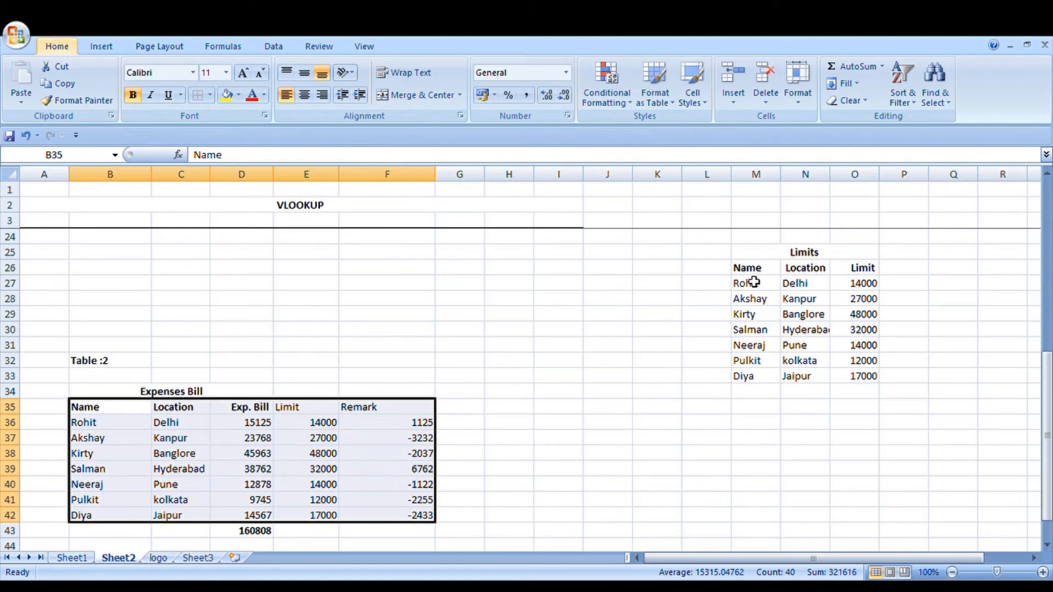
key(ctrl+shift+l)
- Filter the Remark column to show only the positive differences, 1125 and 6762
key(Right)
key(Right)
key(Right)
key(Right)
key(Right)
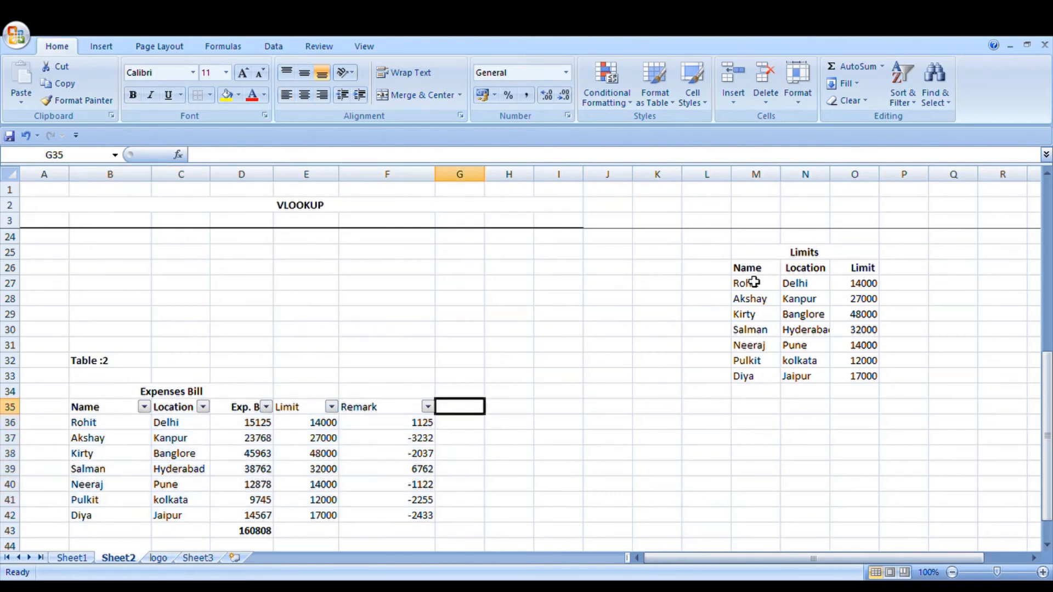
key(Left)
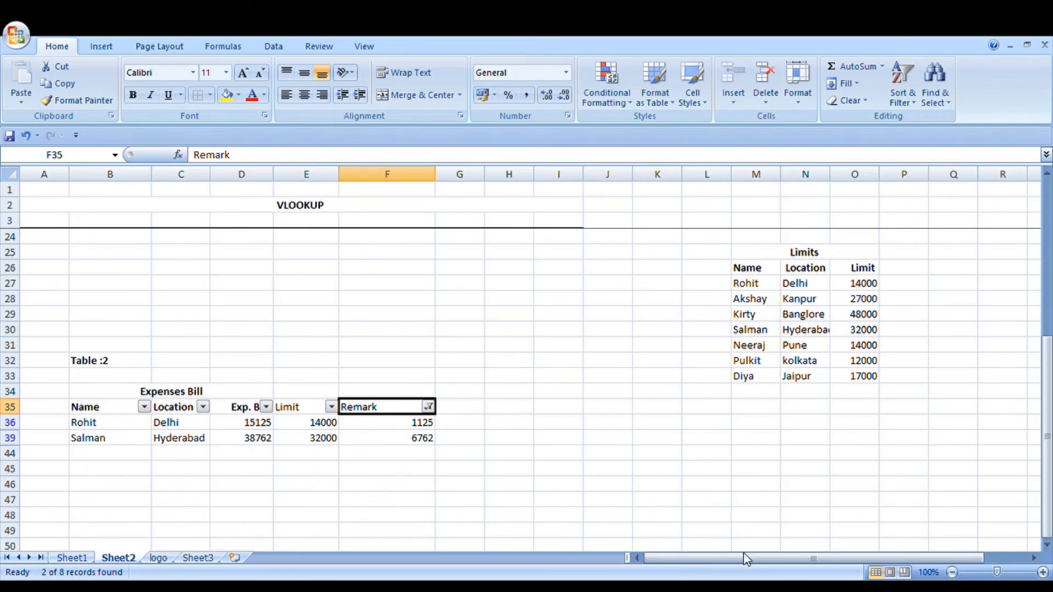
- Select the filtered Expenses Bill rows from the Name header to column G to review the entries over their limit
key(Down)
key(Left)
key(Left)
key(Left)
key(Left)
key(Up)
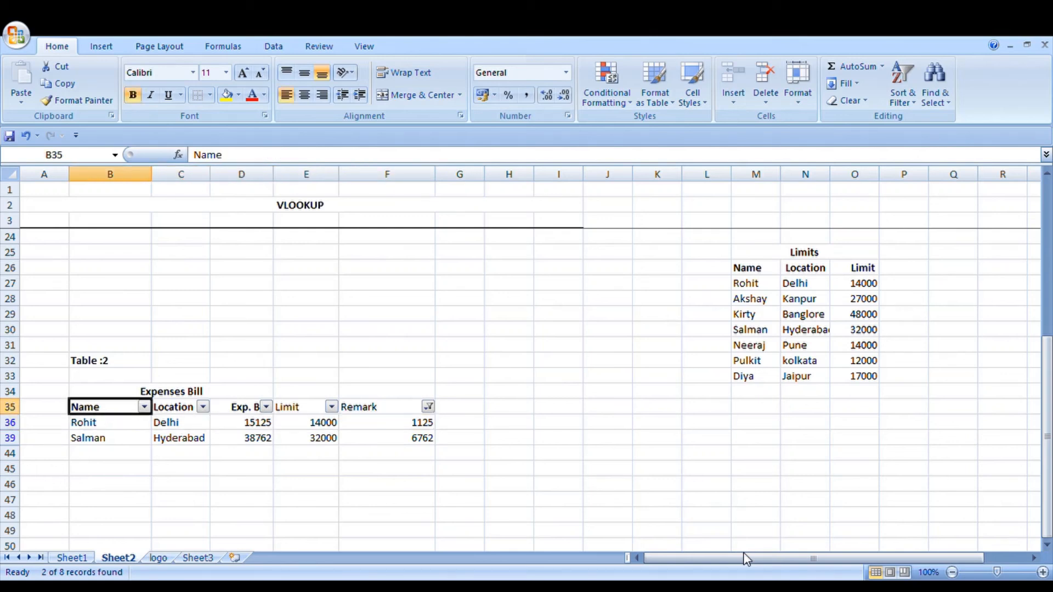
key(shift+Down)
key(shift+Down)
key(shift+Right)
key(shift+Right)
key(shift+Right)
key(shift+Right)
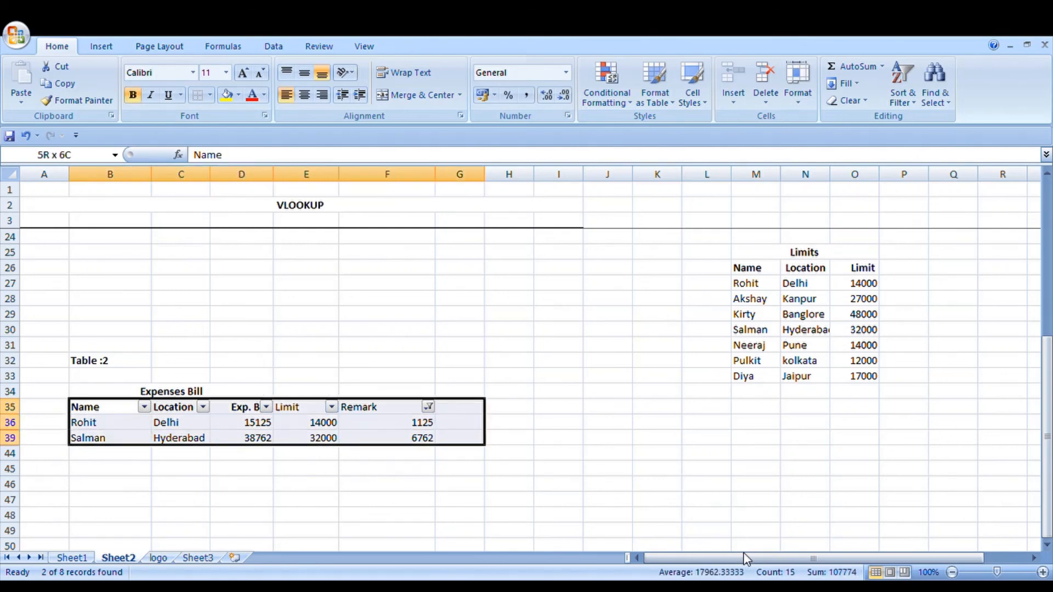